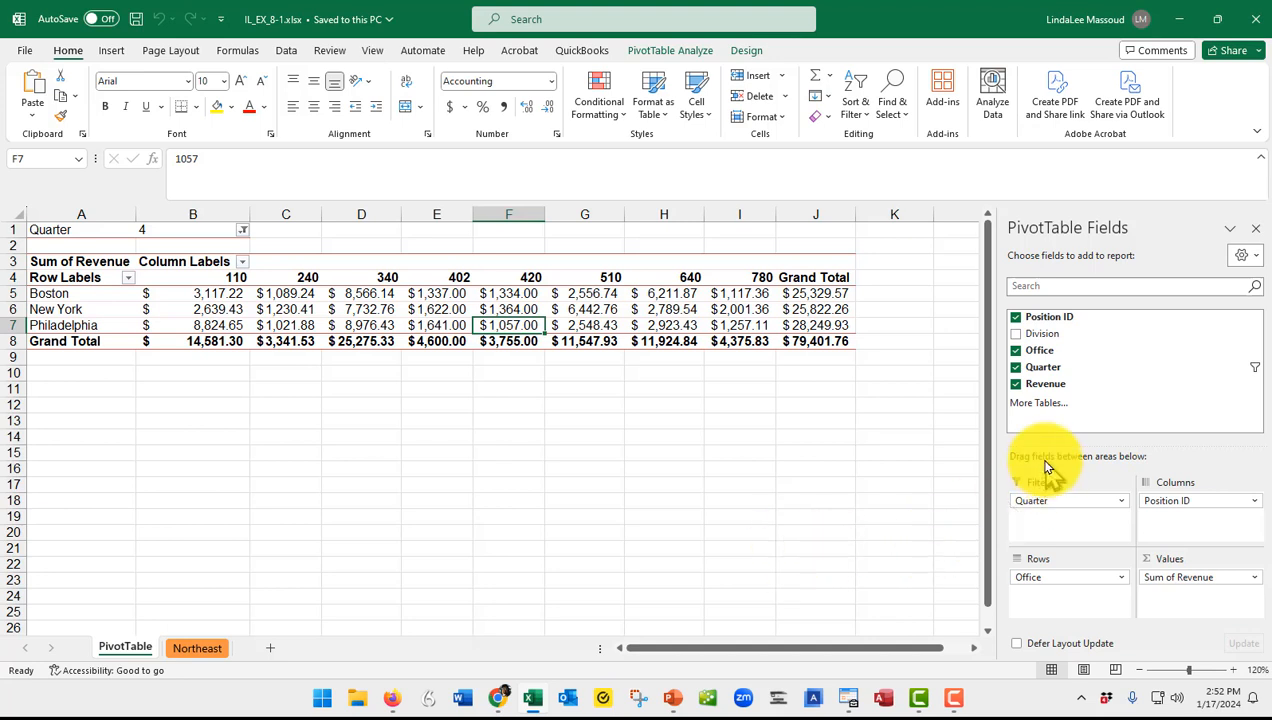
Add the Division field to the PivotTable and place it above Office in the Rows area
{"action": "left_click_drag", "start_coordinate": [1034, 336], "coordinate": [1038, 300]}
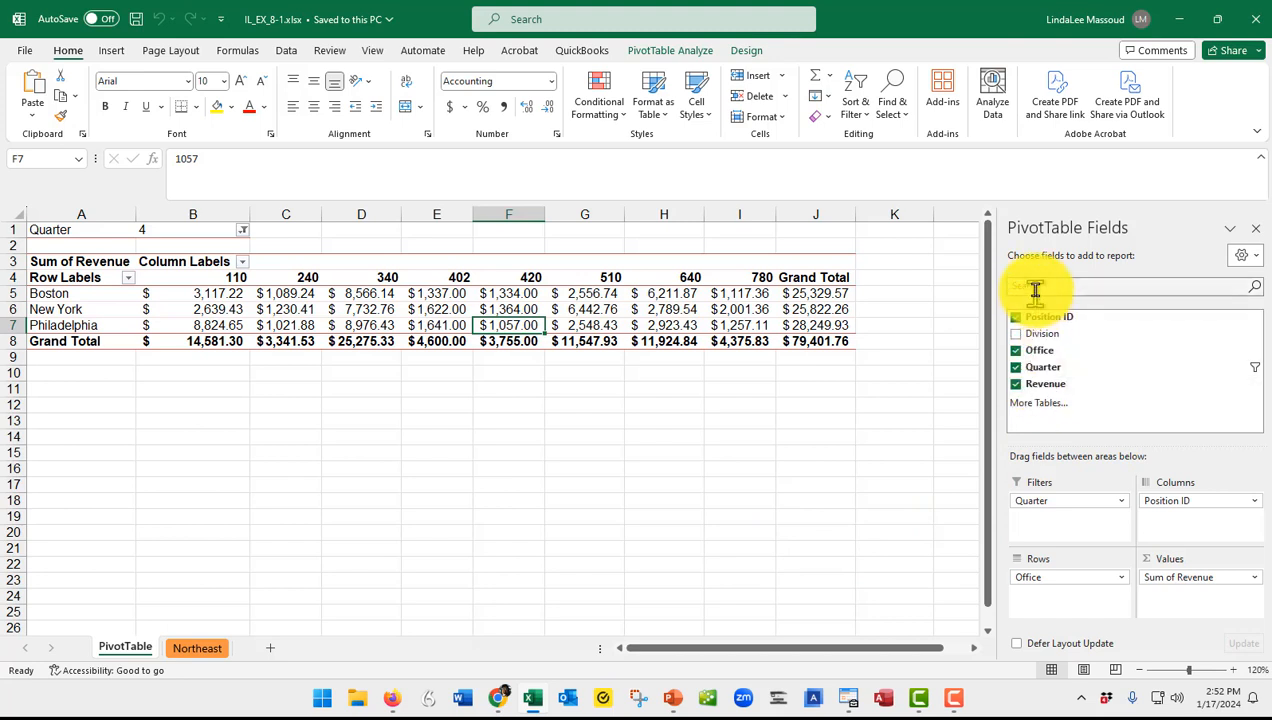
{"action": "left_click", "coordinate": [1015, 340]}
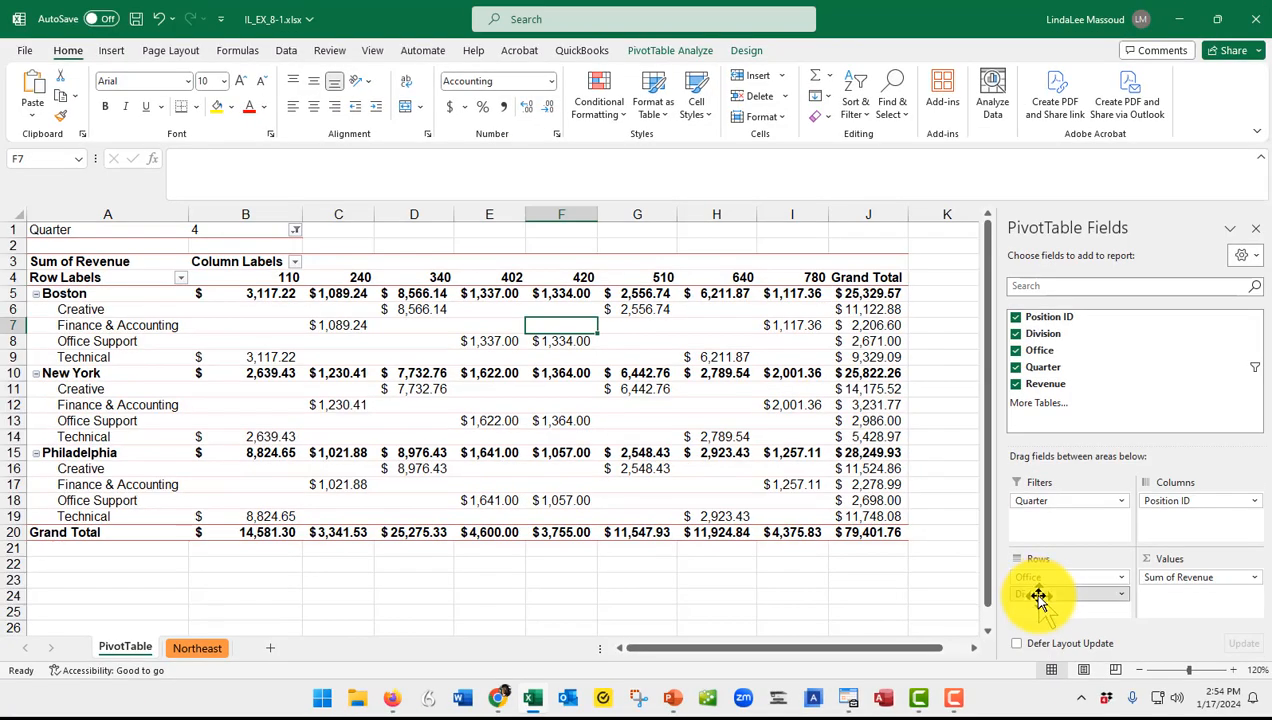
{"action": "left_click_drag", "start_coordinate": [1038, 596], "coordinate": [1040, 577]}
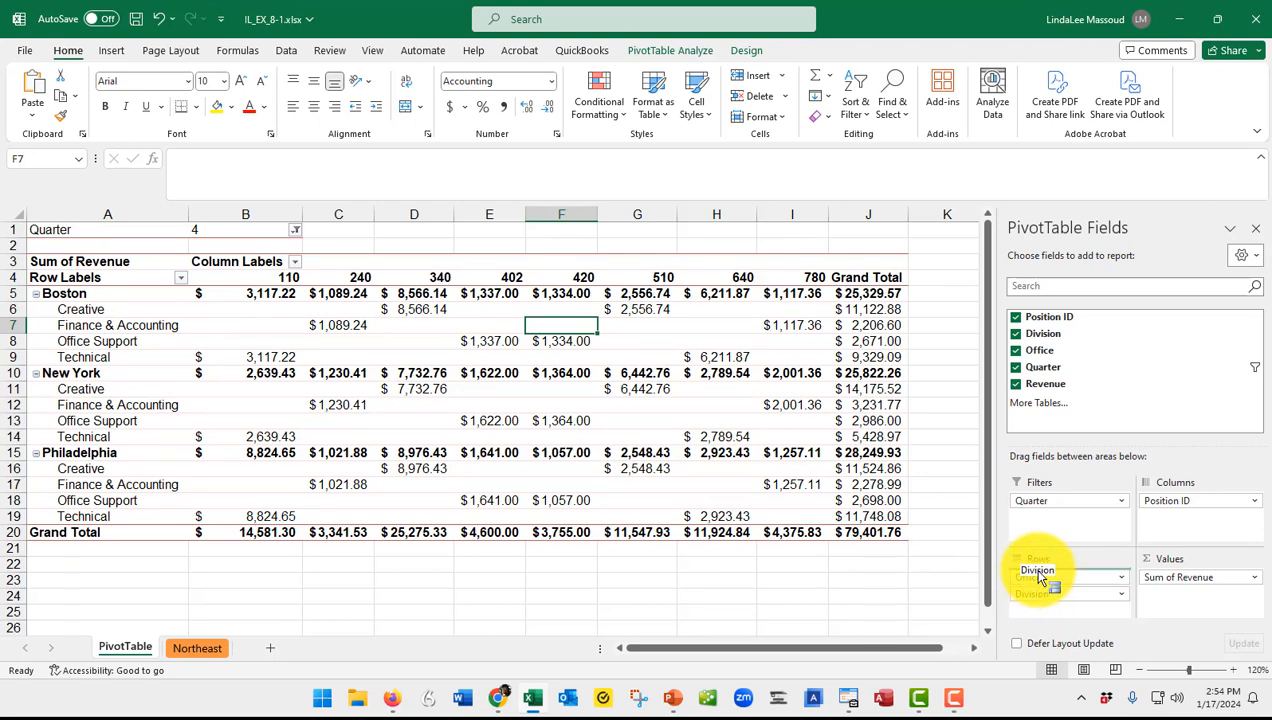
{"action": "left_click_drag", "start_coordinate": [1040, 577], "coordinate": [1041, 578]}
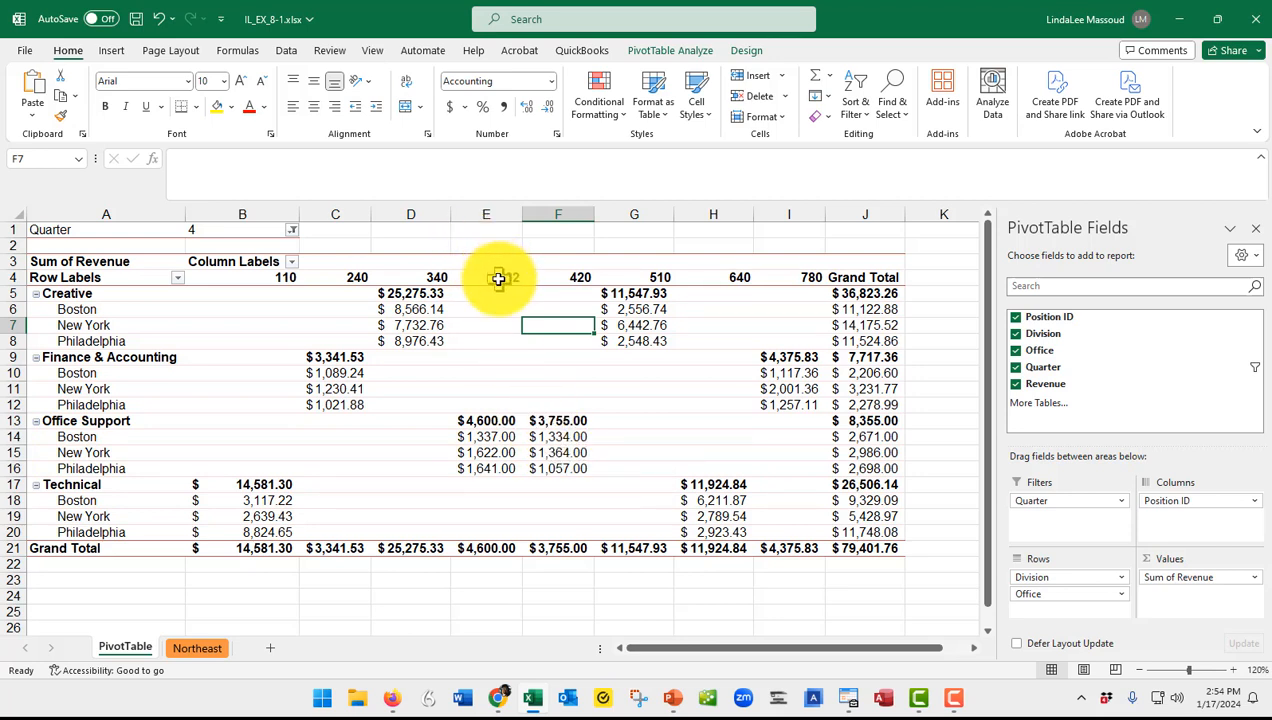
{"action": "left_click_drag", "start_coordinate": [500, 275], "coordinate": [652, 333]}
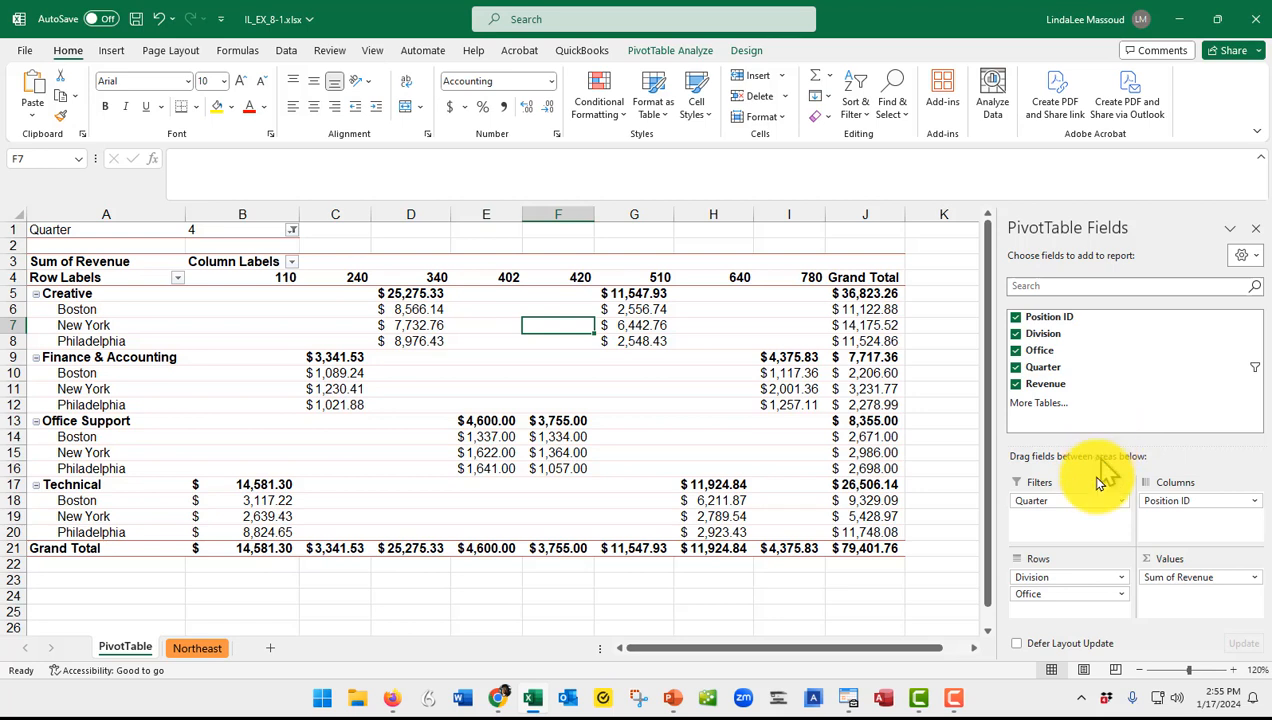
Move the Division field from Rows to Columns, beneath Position ID
{"action": "mouse_move", "coordinate": [1035, 577]}
{"action": "left_mouse_down"}
{"action": "mouse_move", "coordinate": [28, 468]}
{"action": "mouse_move", "coordinate": [28, 341]}
{"action": "mouse_move", "coordinate": [45, 310]}
{"action": "mouse_move", "coordinate": [66, 333]}
{"action": "mouse_move", "coordinate": [770, 458]}
{"action": "mouse_move", "coordinate": [1000, 540]}
{"action": "mouse_move", "coordinate": [1045, 577]}
{"action": "left_mouse_up"}
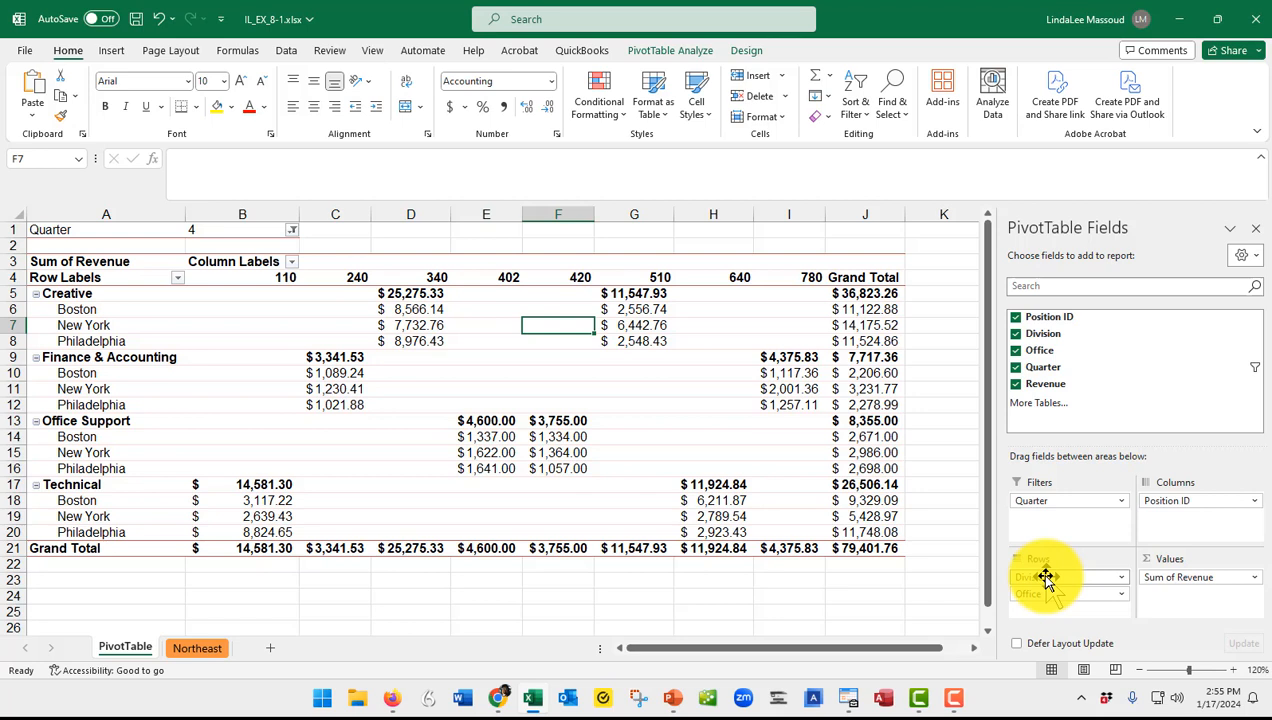
{"action": "left_click_drag", "start_coordinate": [1045, 577], "coordinate": [1045, 577]}
{"action": "left_click_drag", "start_coordinate": [1045, 577], "coordinate": [1160, 530]}
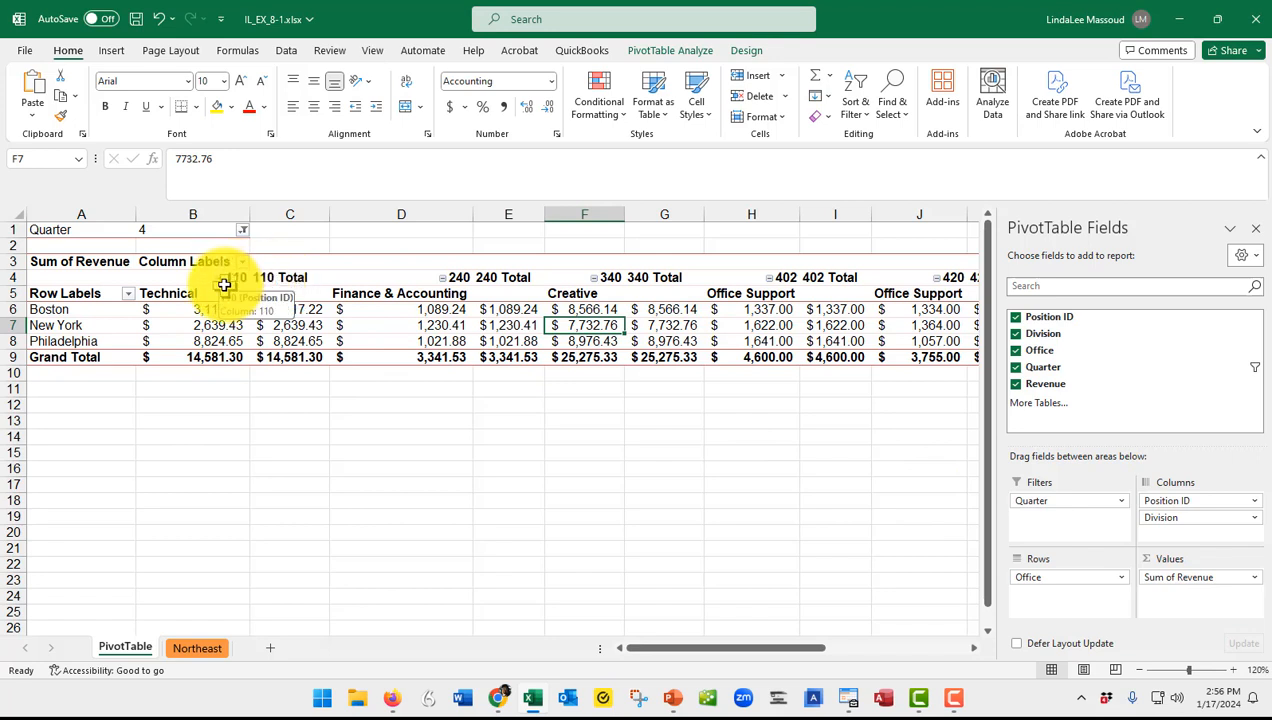
{"action": "left_click_drag", "start_coordinate": [224, 285], "coordinate": [424, 293]}
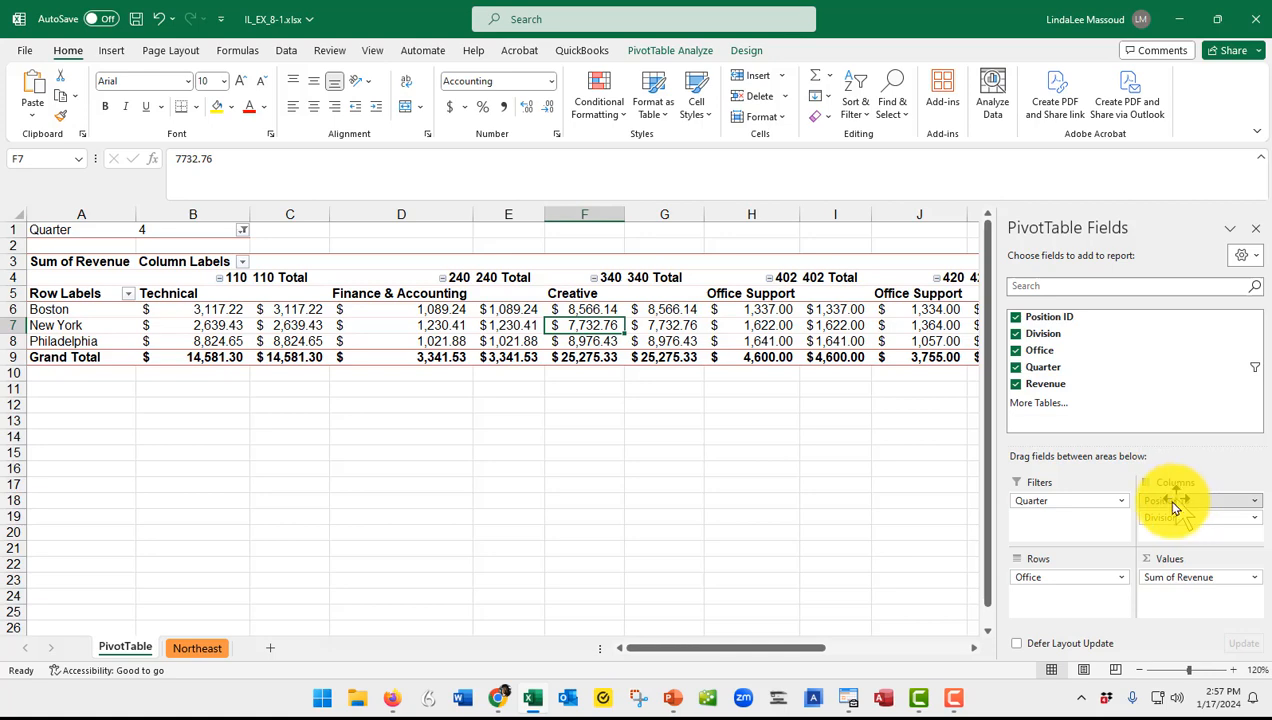
Move the Position ID field from Columns to Rows, beneath Office
{"action": "left_click_drag", "start_coordinate": [1176, 500], "coordinate": [1066, 600]}
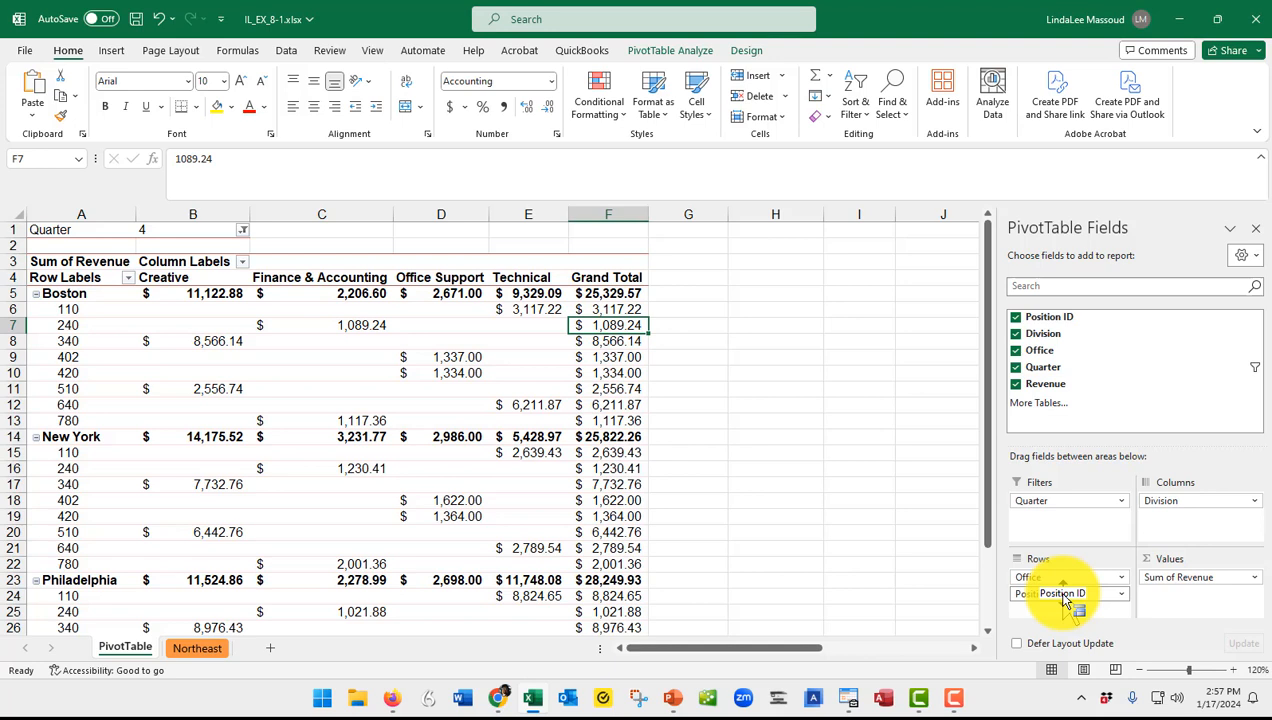
{"action": "left_click_drag", "start_coordinate": [1065, 598], "coordinate": [166, 290]}
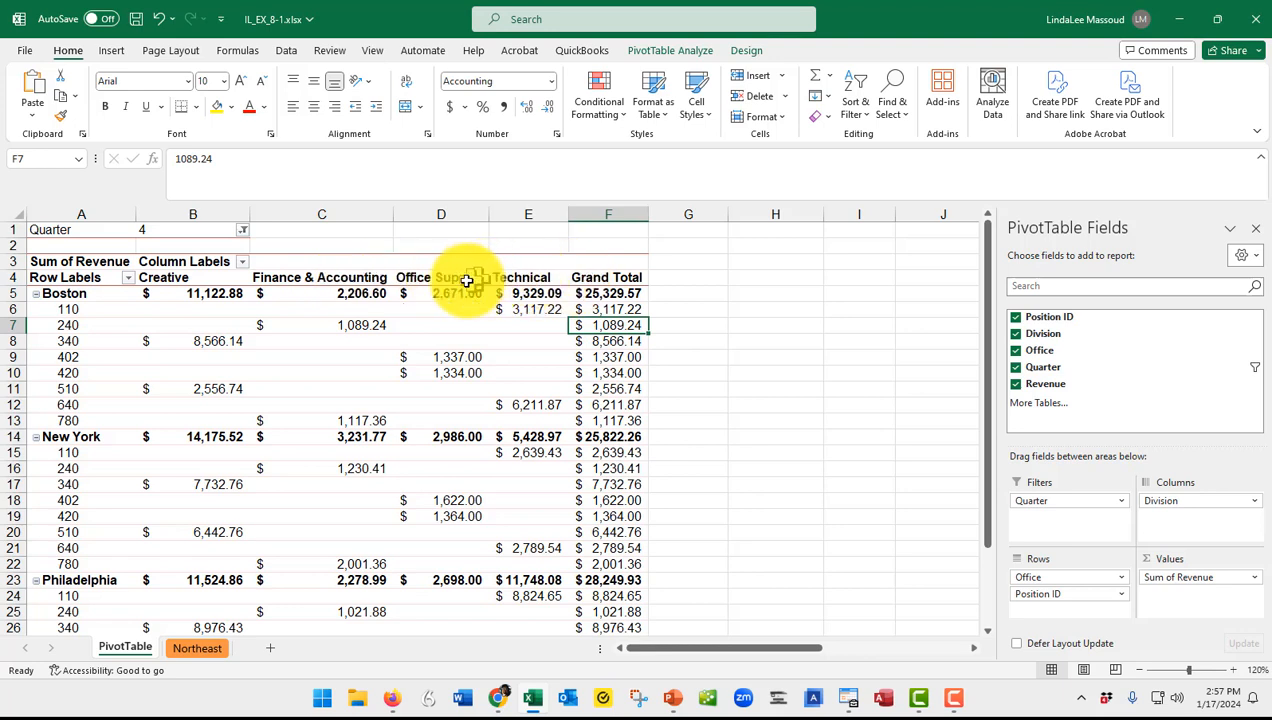
{"action": "mouse_move", "coordinate": [466, 281]}
{"action": "left_mouse_down"}
{"action": "mouse_move", "coordinate": [325, 286]}
{"action": "mouse_move", "coordinate": [219, 319]}
{"action": "mouse_move", "coordinate": [68, 316]}
{"action": "mouse_move", "coordinate": [64, 385]}
{"action": "mouse_move", "coordinate": [64, 340]}
{"action": "mouse_move", "coordinate": [148, 350]}
{"action": "left_mouse_up"}
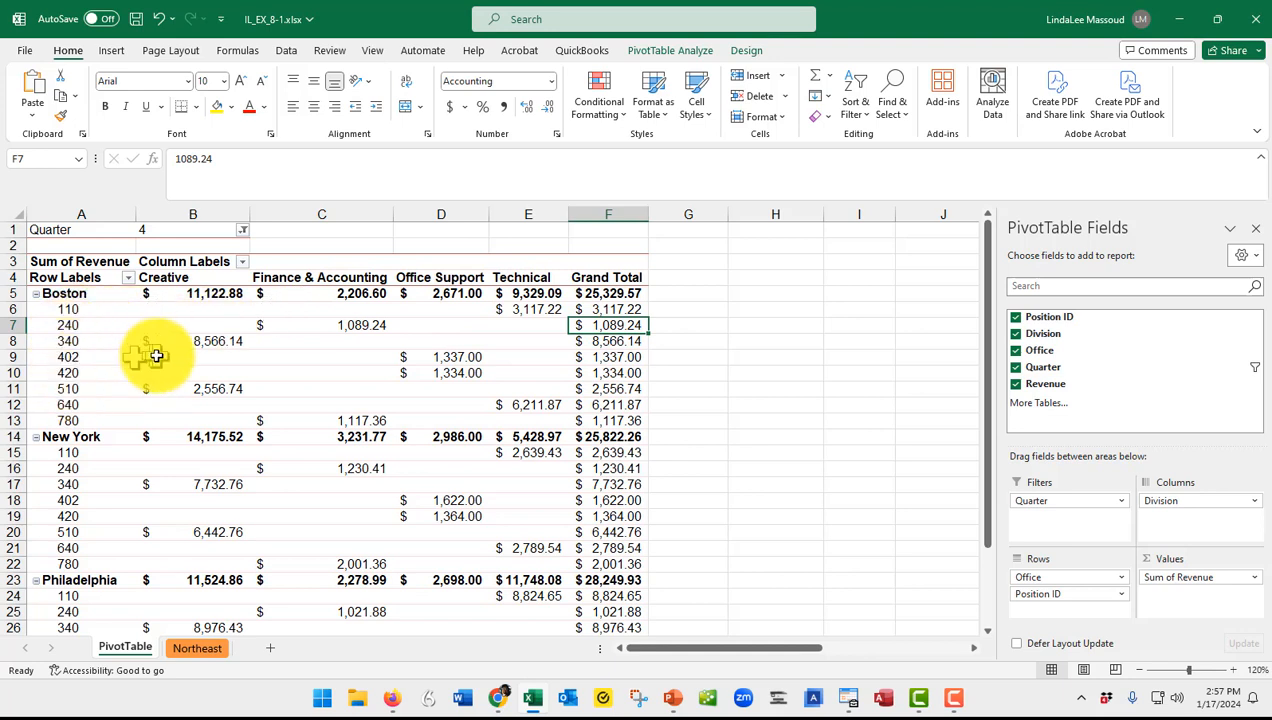
Inspect Boston's Creative revenue for positions 340 and 510, and collapse and re-expand the Boston group
{"action": "left_click", "coordinate": [214, 339]}
{"action": "left_click", "coordinate": [213, 392]}
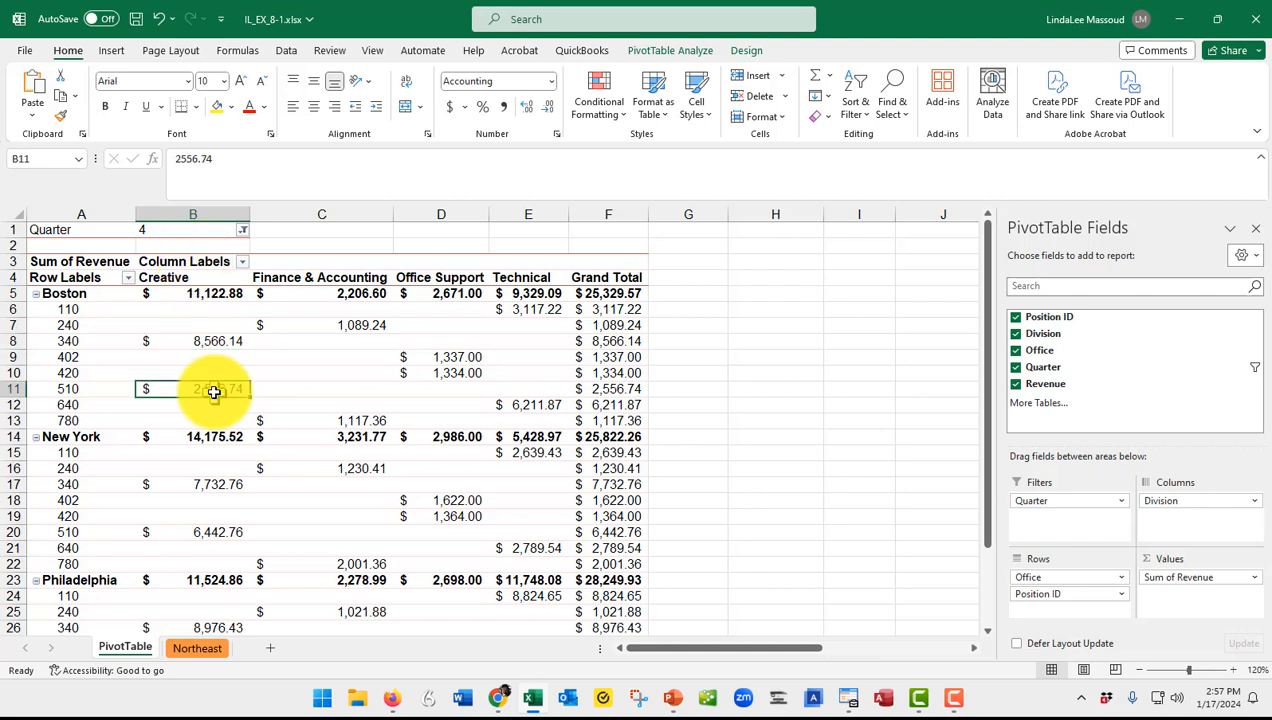
{"action": "left_click", "coordinate": [207, 340]}
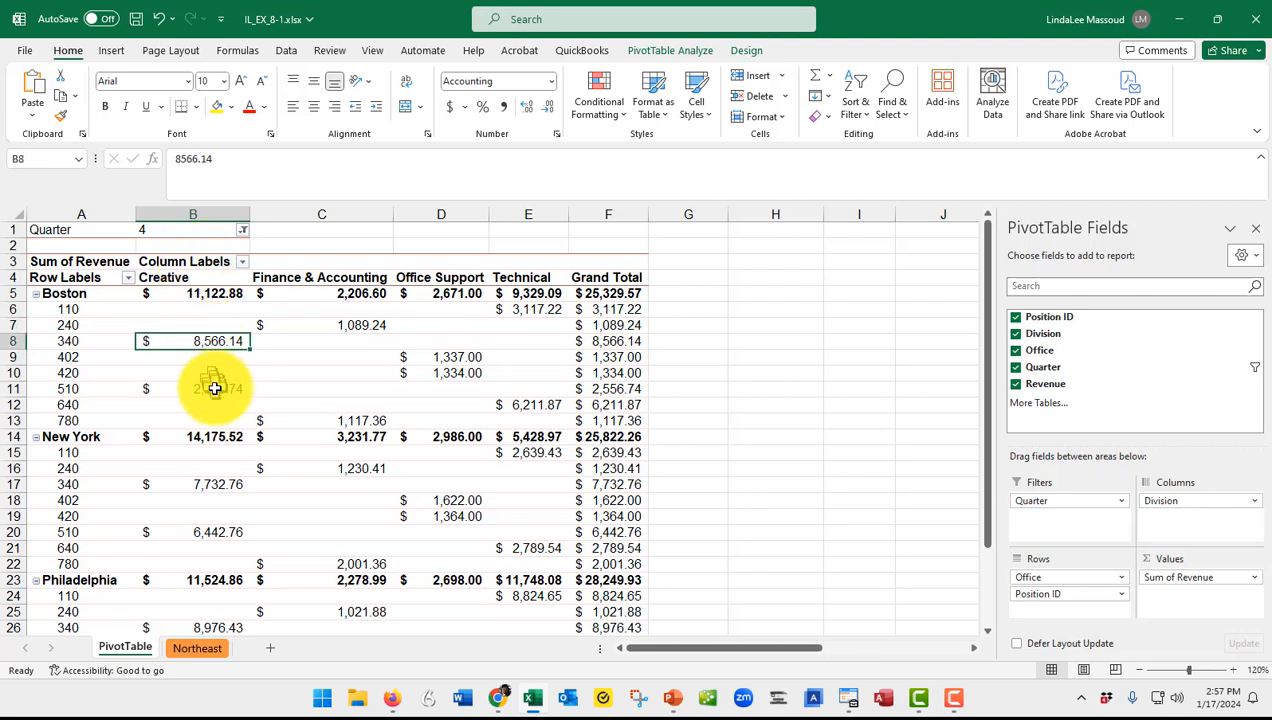
{"action": "left_click", "coordinate": [214, 388]}
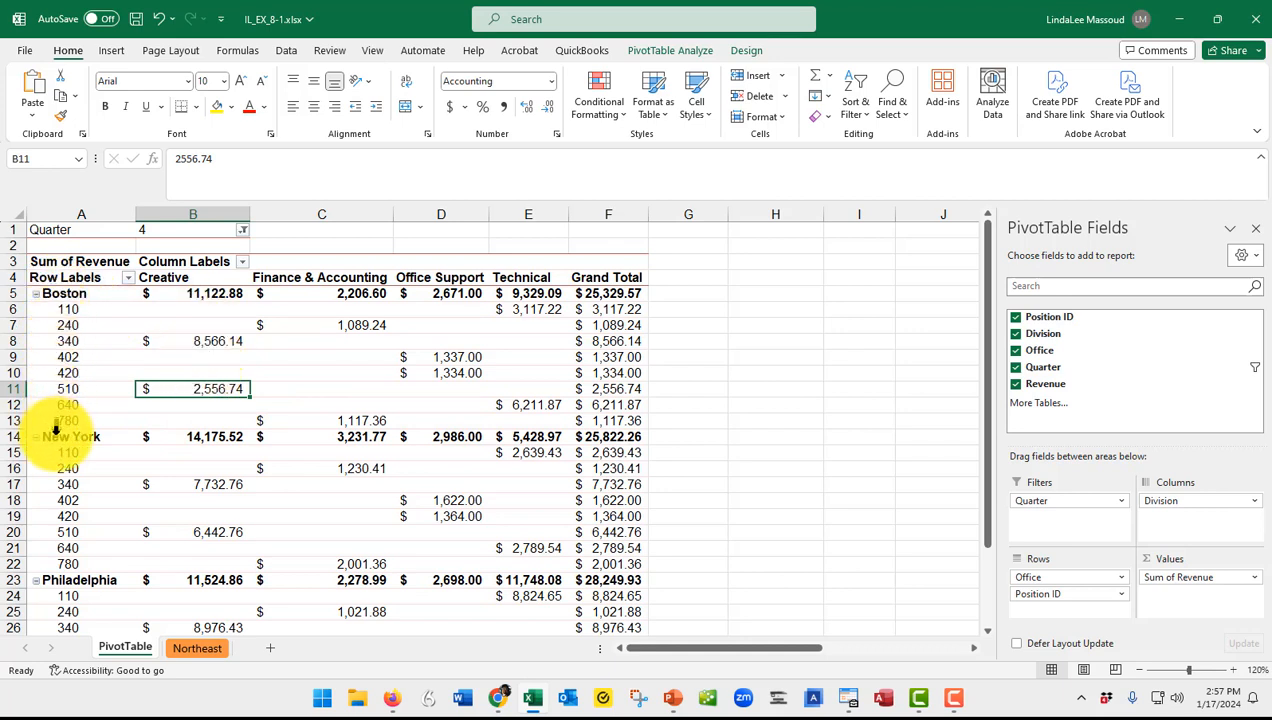
{"action": "double_click", "coordinate": [38, 296]}
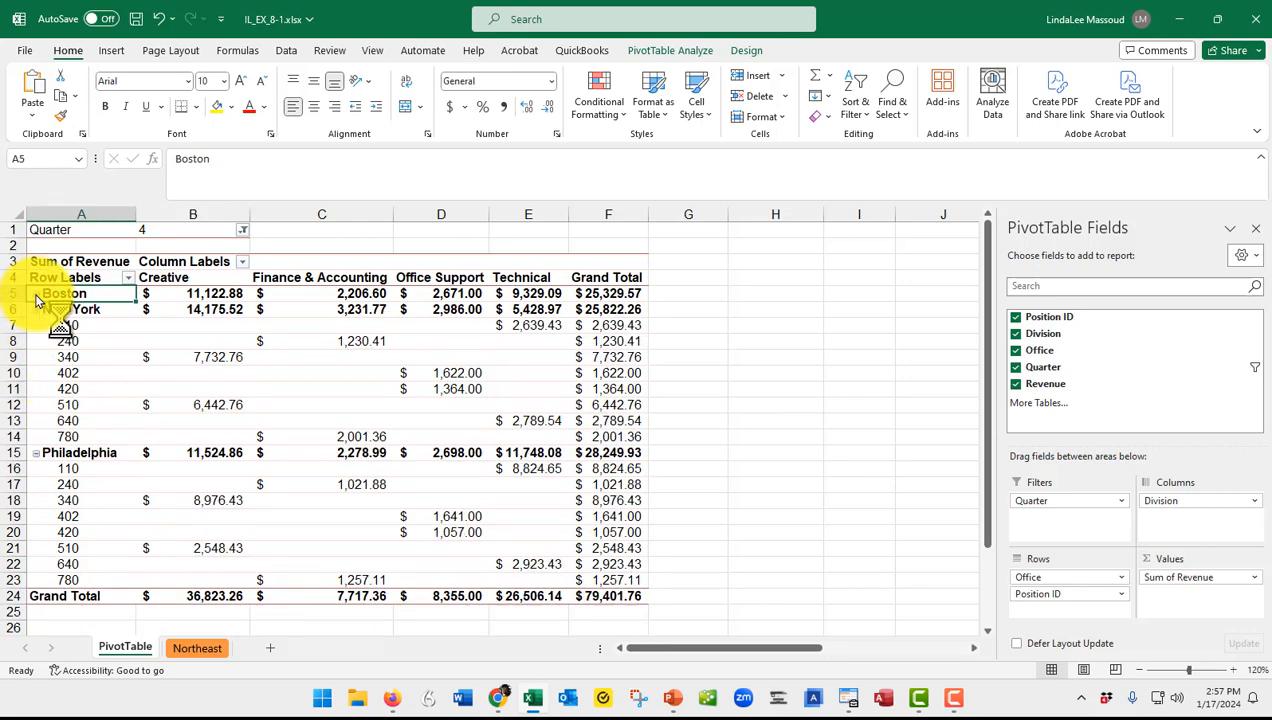
{"action": "left_click", "coordinate": [36, 295]}
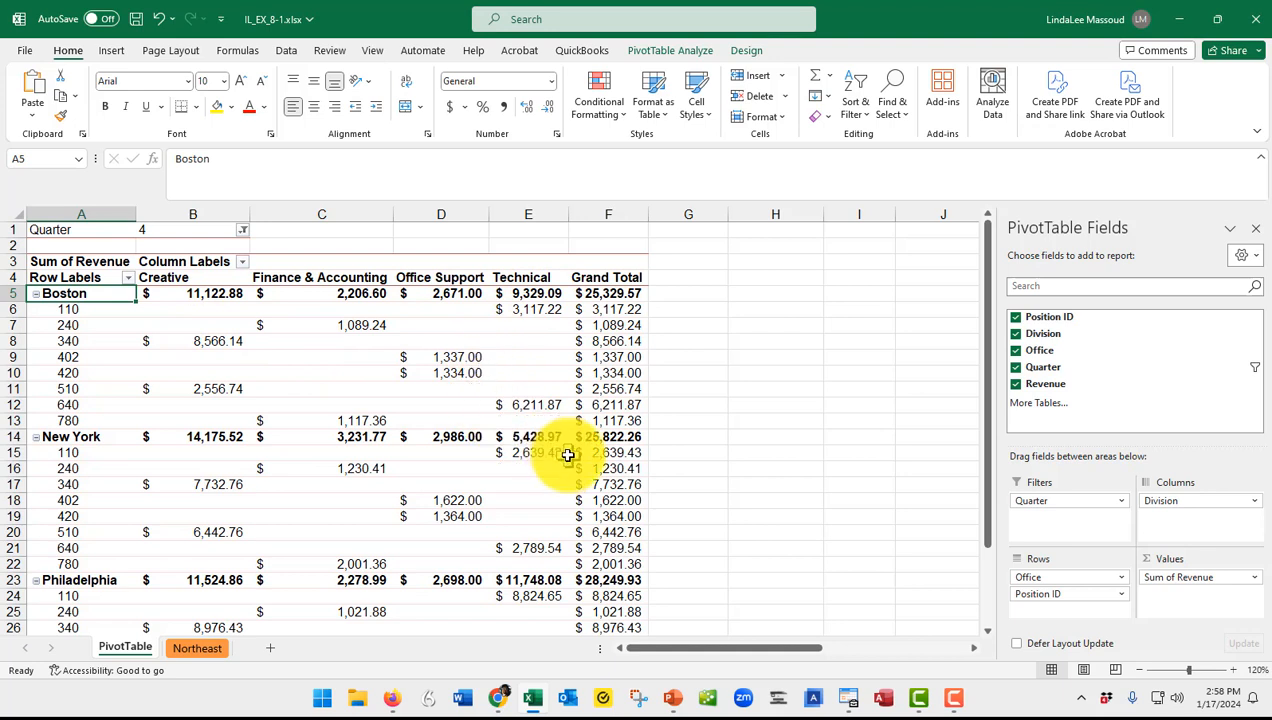
Move the Division field from Columns to Filters above Quarter, and look through its filter choices
{"action": "mouse_move", "coordinate": [567, 455]}
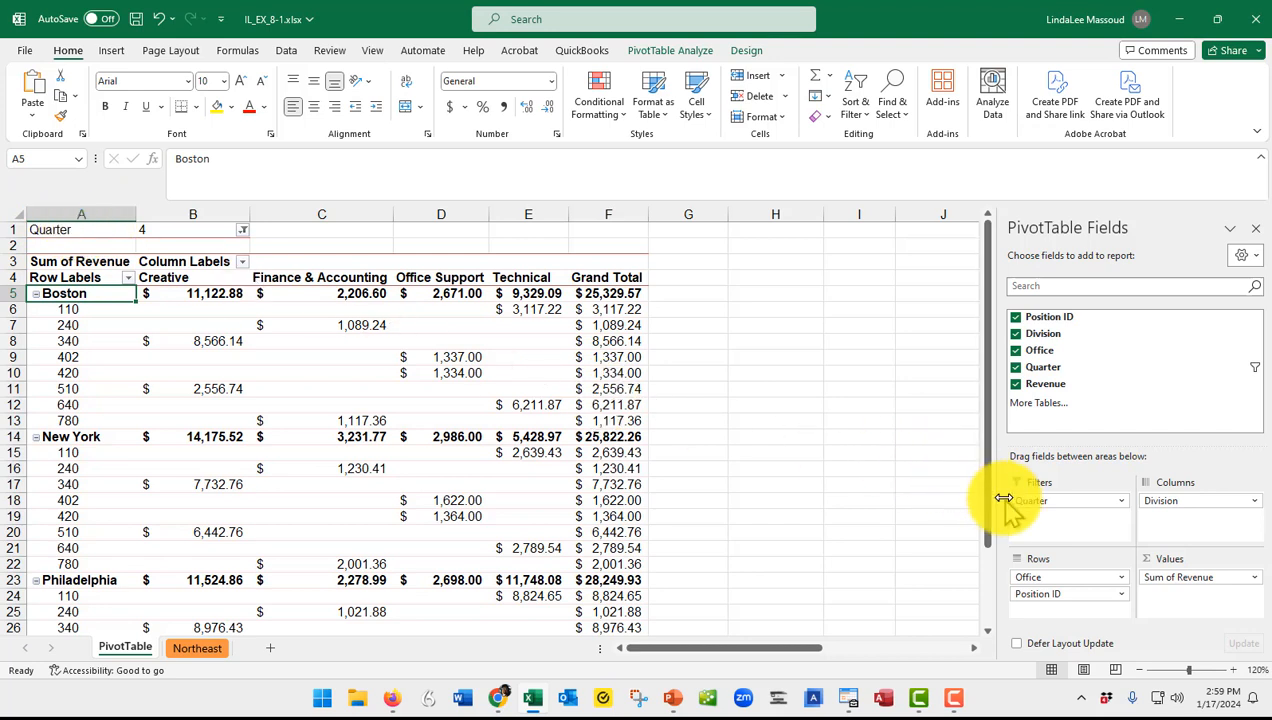
{"action": "left_click_drag", "start_coordinate": [1026, 499], "coordinate": [1030, 521]}
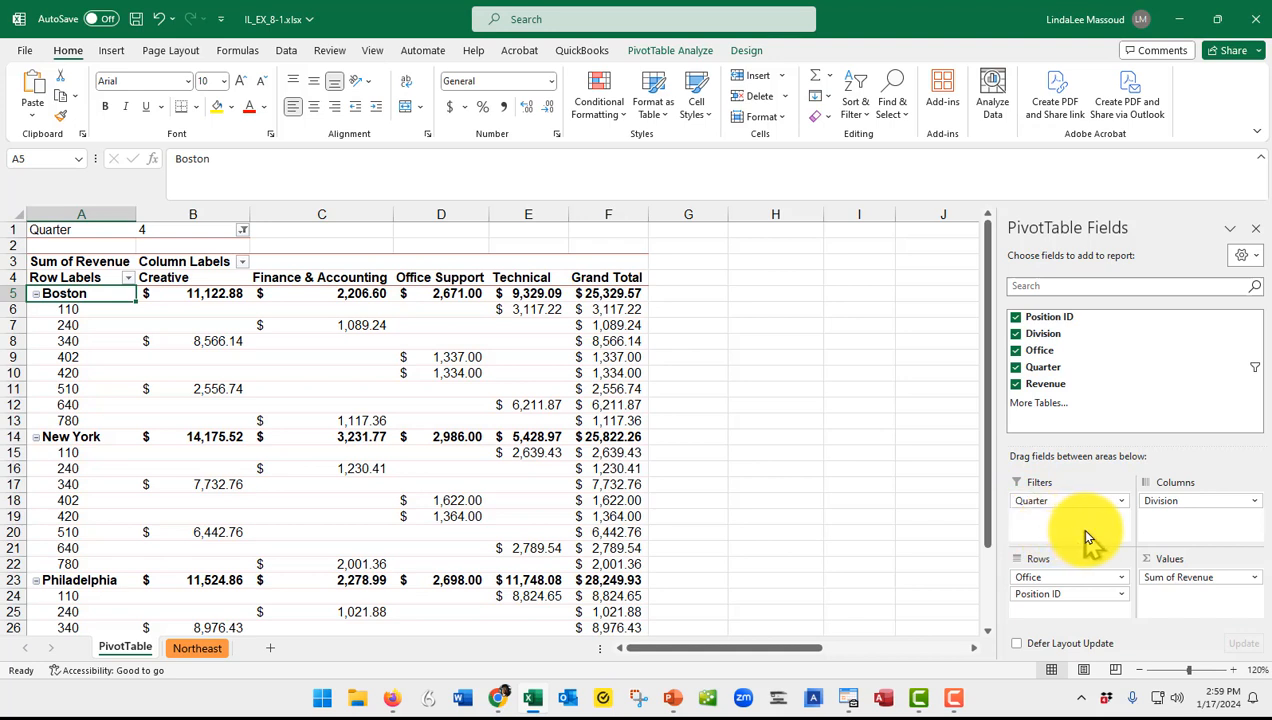
{"action": "left_click_drag", "start_coordinate": [1170, 500], "coordinate": [1172, 500]}
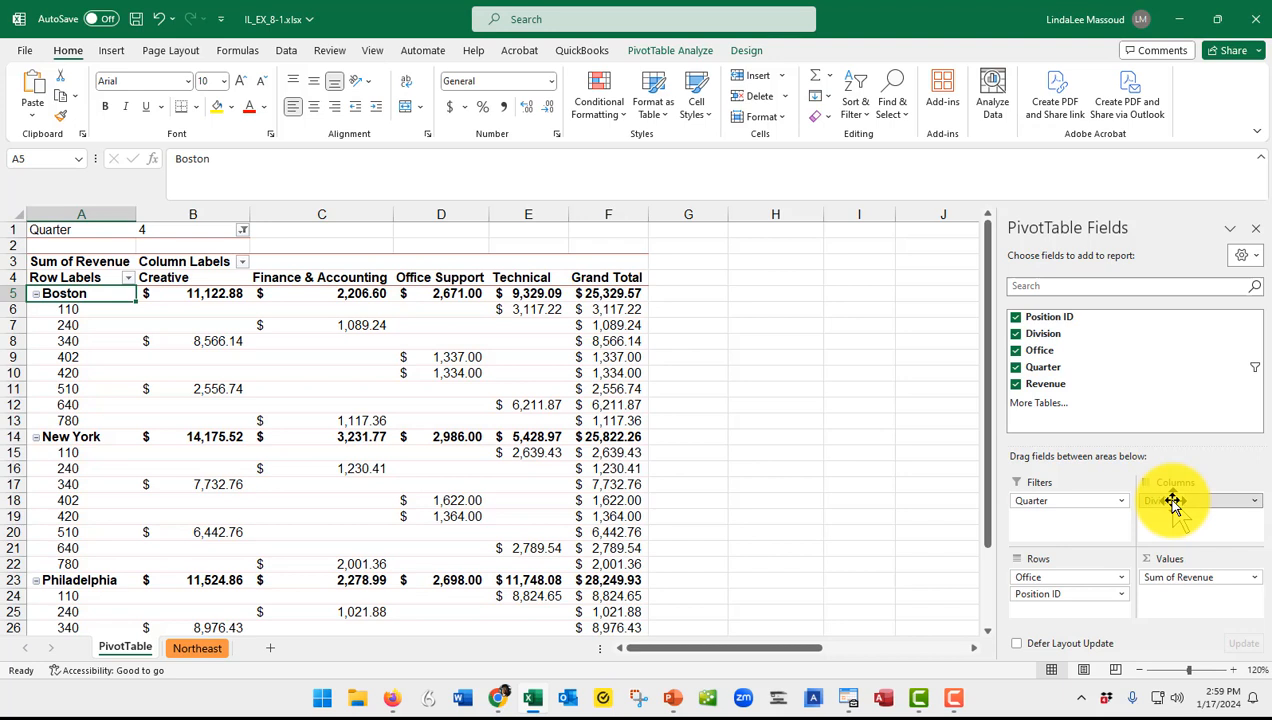
{"action": "left_click_drag", "start_coordinate": [1172, 500], "coordinate": [1073, 502]}
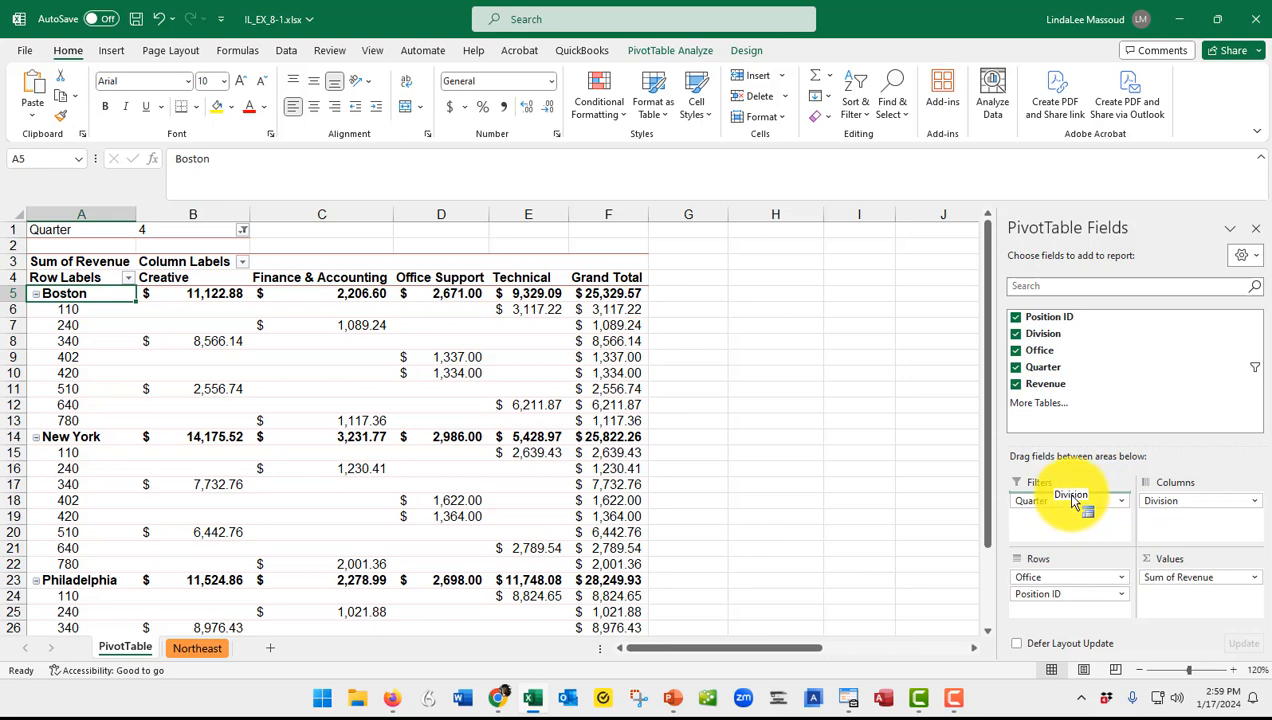
{"action": "left_click_drag", "start_coordinate": [1075, 503], "coordinate": [1075, 502]}
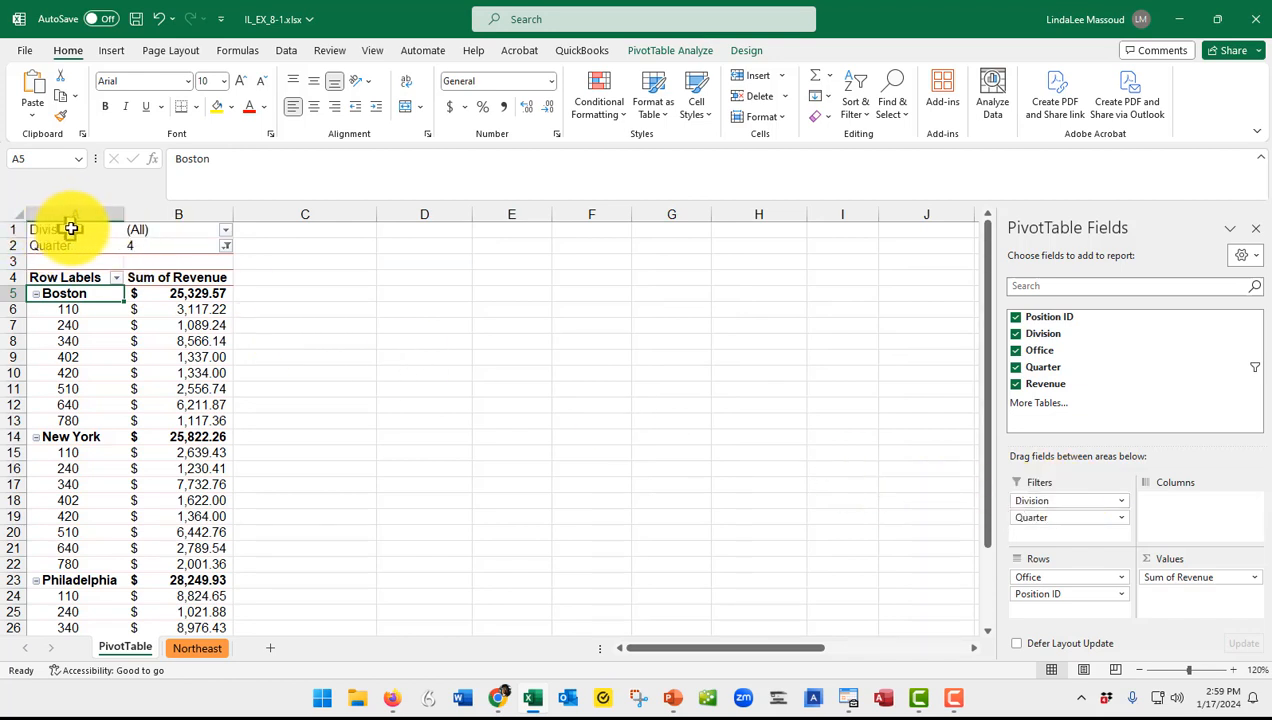
{"action": "left_click", "coordinate": [228, 233]}
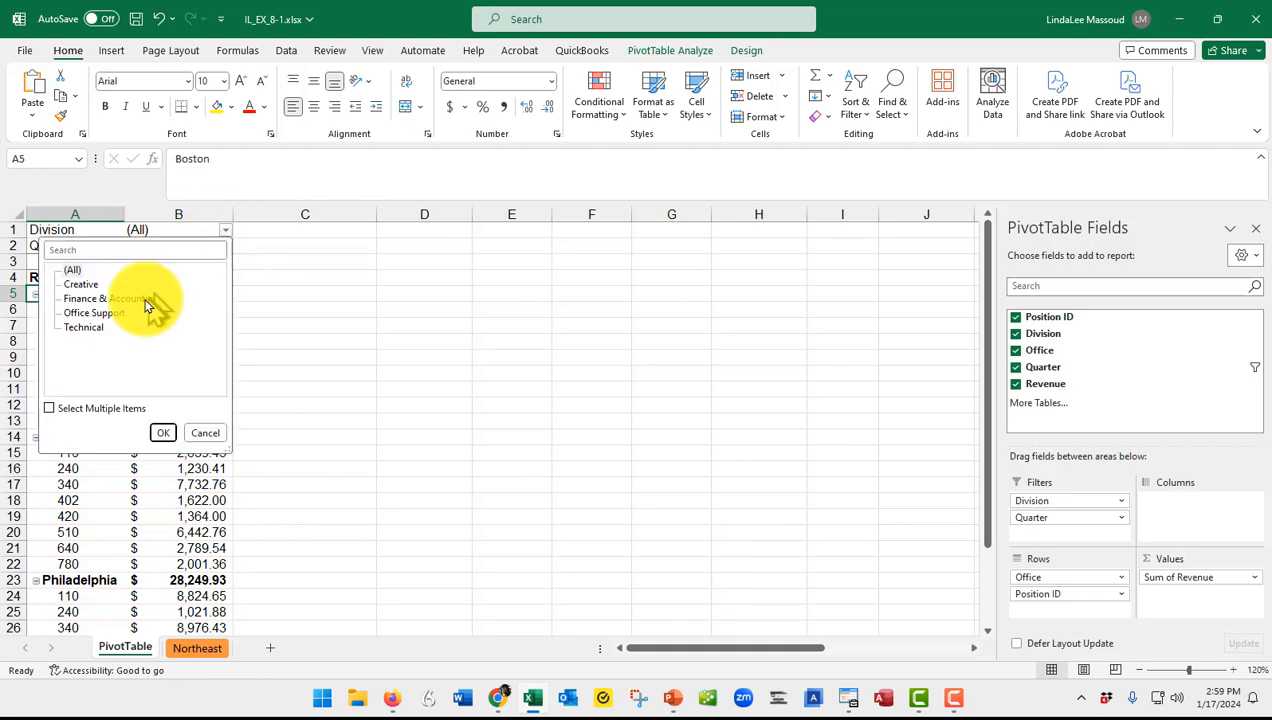
{"action": "left_click", "coordinate": [294, 286]}
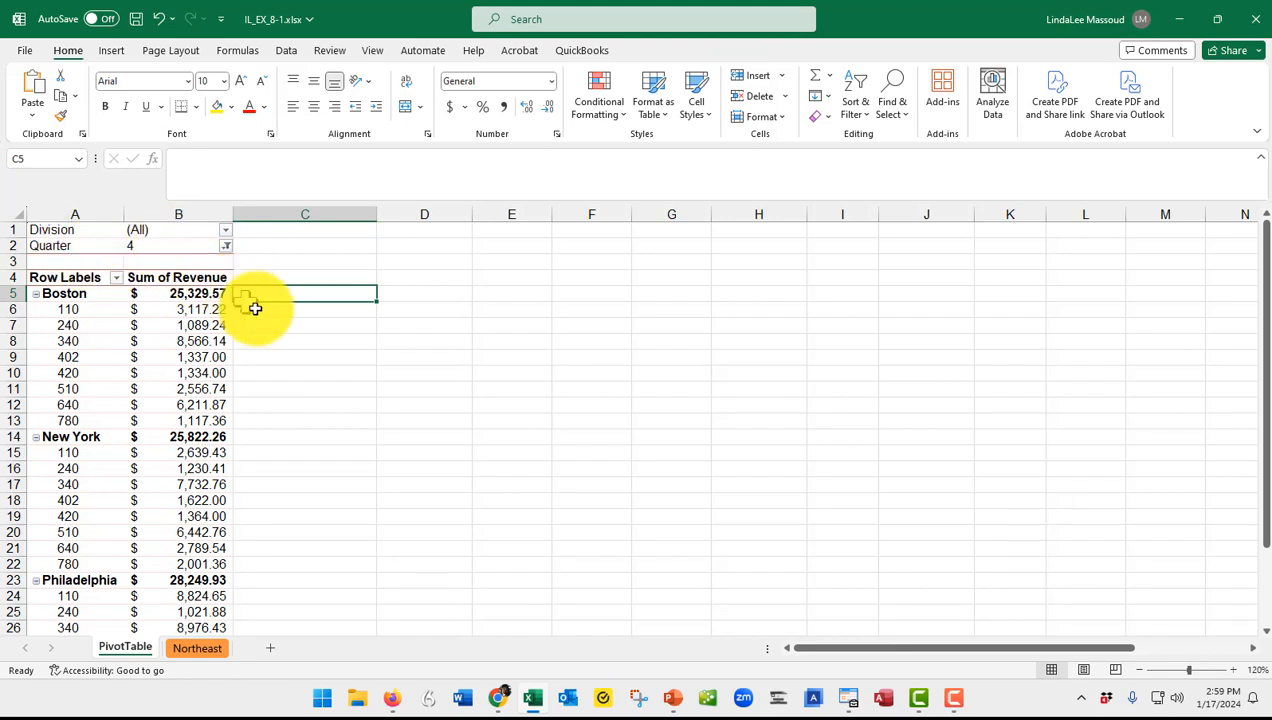
Move the Position ID field from Rows back to Columns, leaving Office as the only row field
{"action": "left_click", "coordinate": [196, 362]}
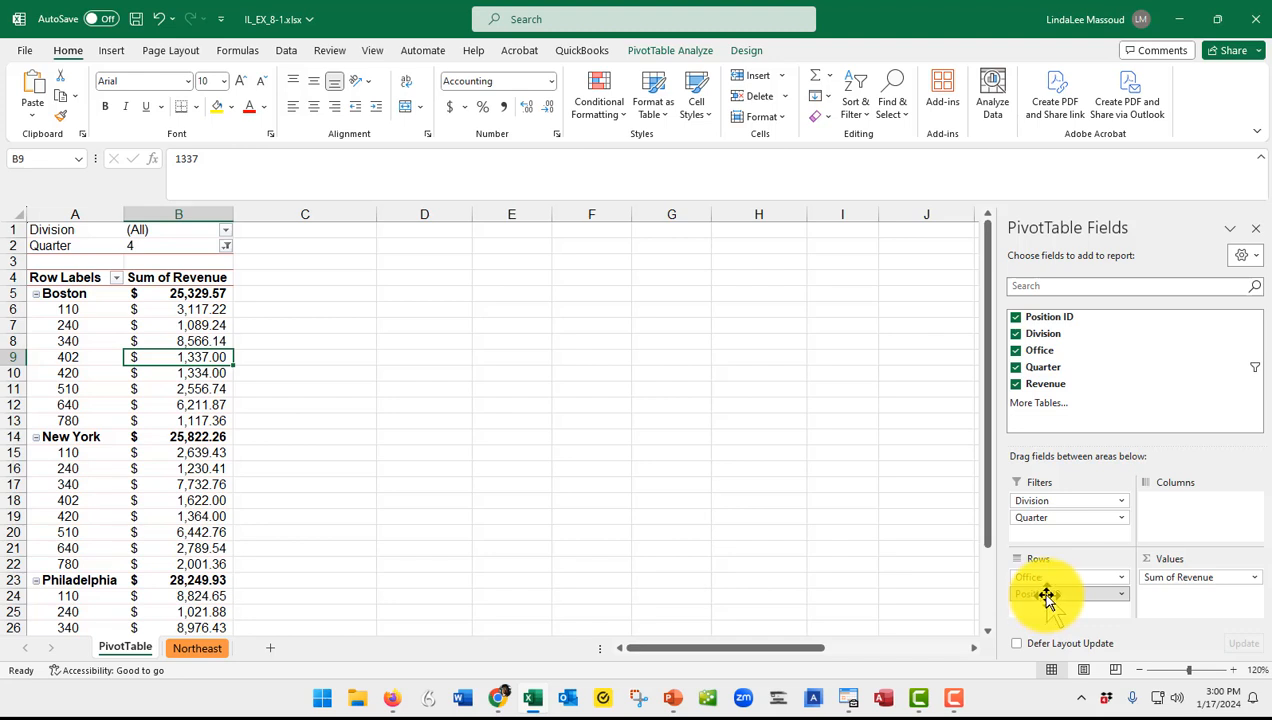
{"action": "left_click_drag", "start_coordinate": [1046, 596], "coordinate": [1177, 510]}
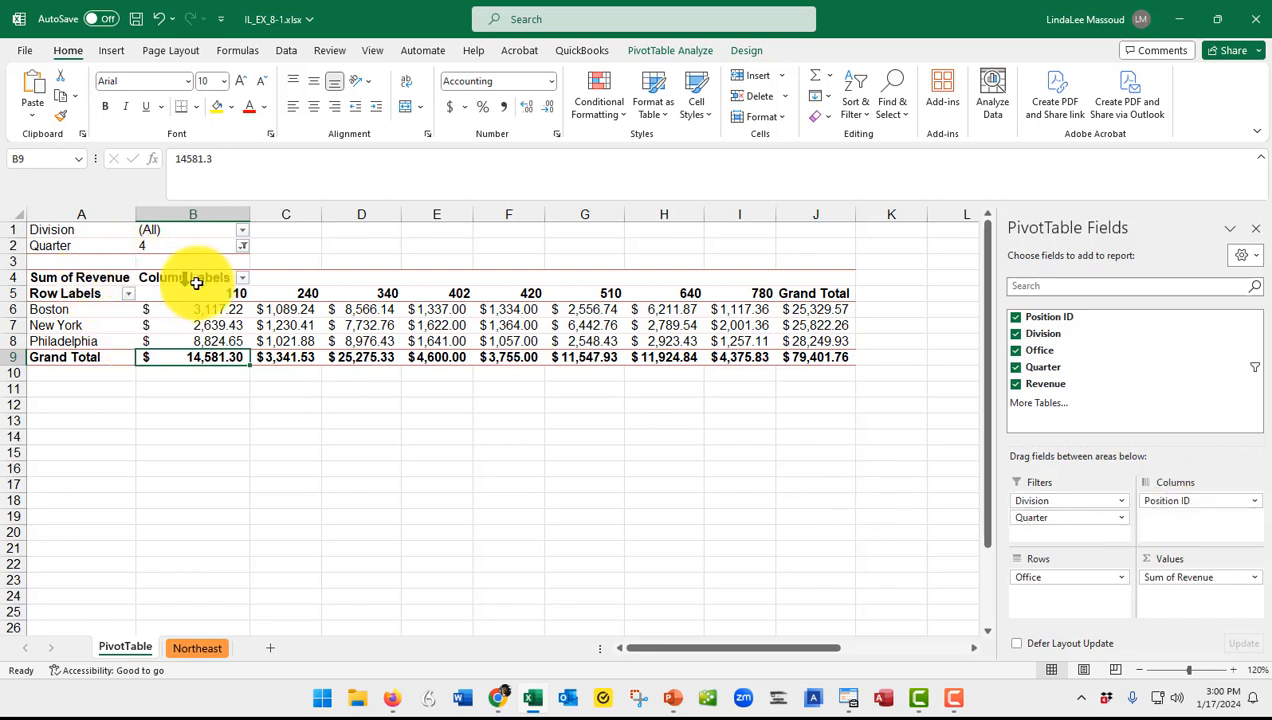
{"action": "mouse_move", "coordinate": [220, 351]}
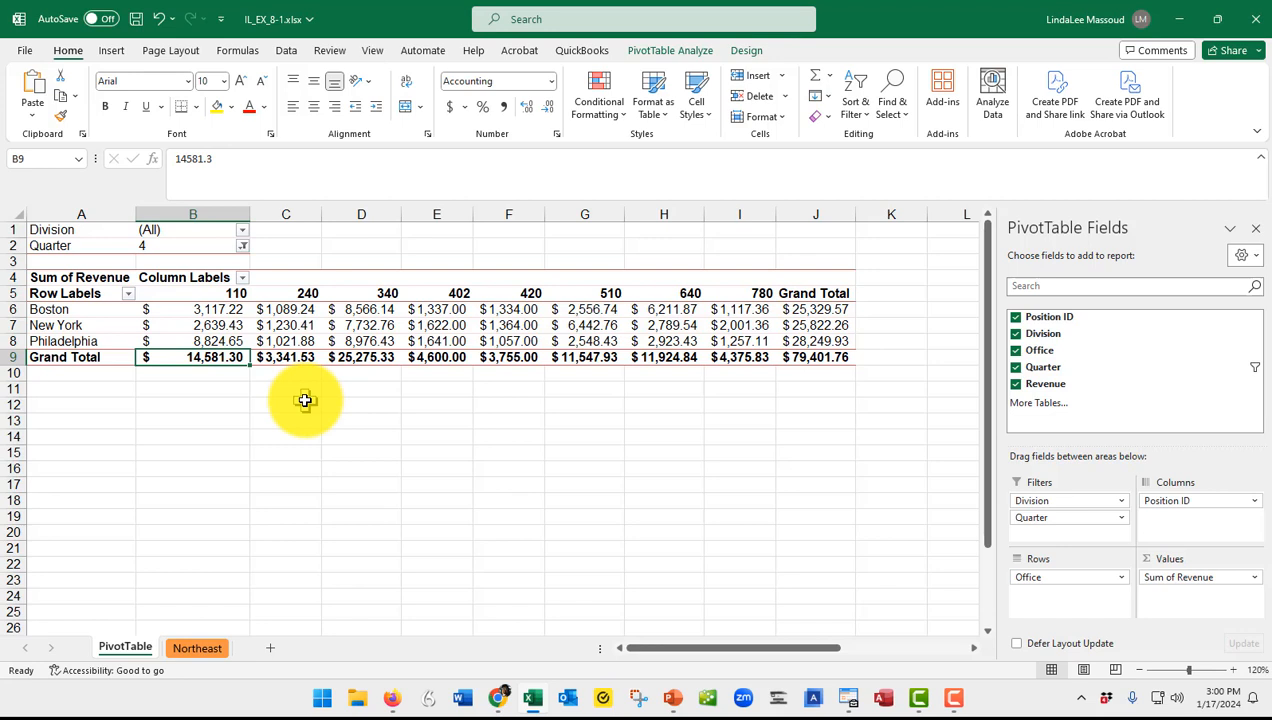
Filter the PivotTable's Division report filter to Creative and review its position columns
{"action": "left_click", "coordinate": [241, 231]}
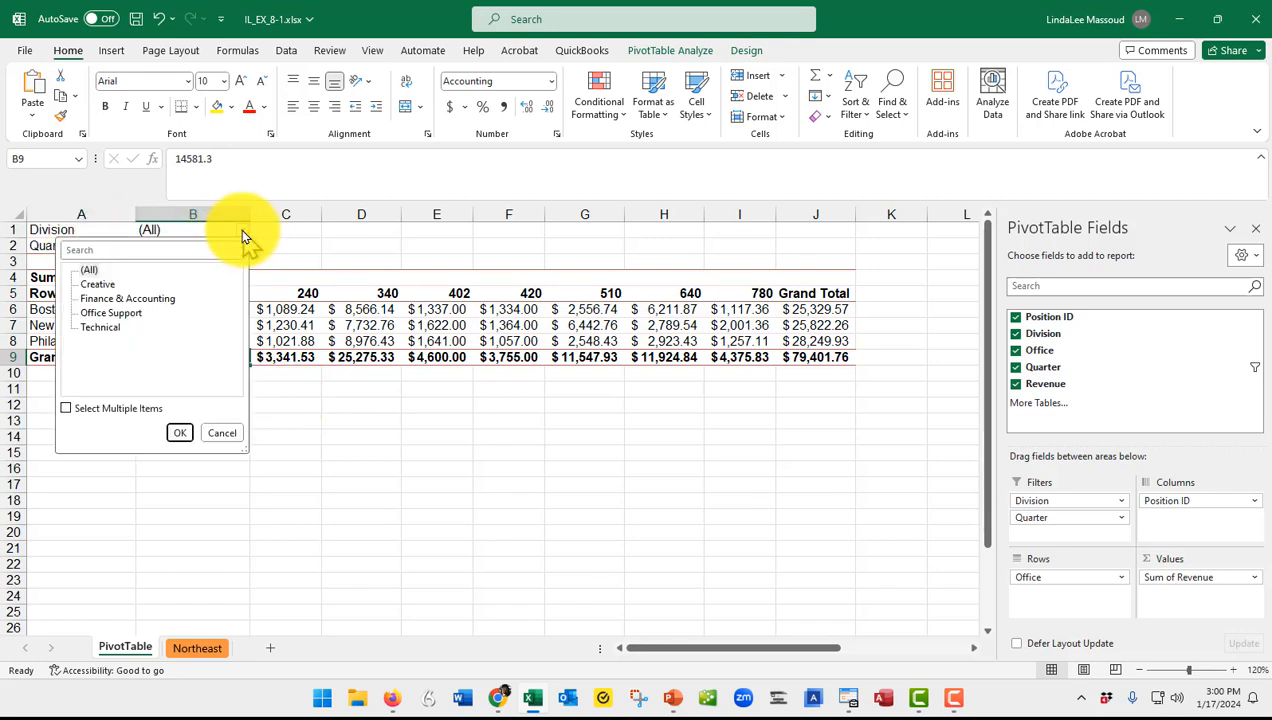
{"action": "left_click", "coordinate": [99, 286]}
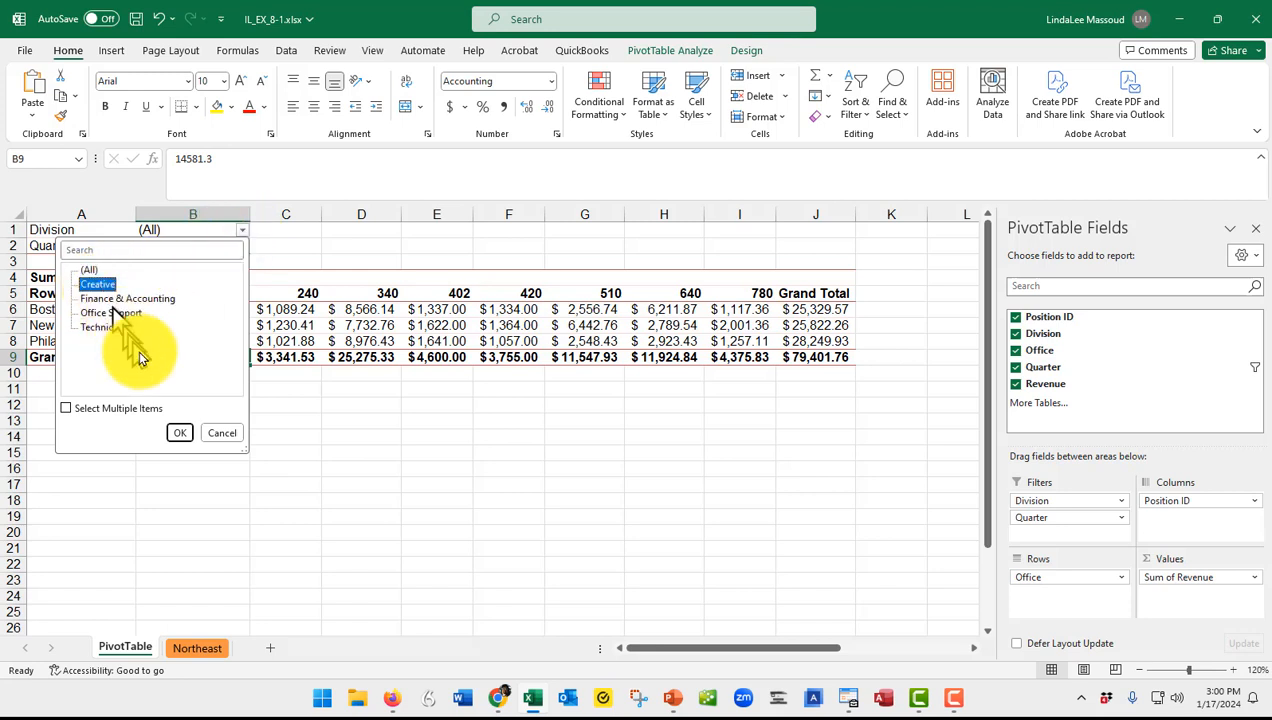
{"action": "left_click", "coordinate": [179, 433]}
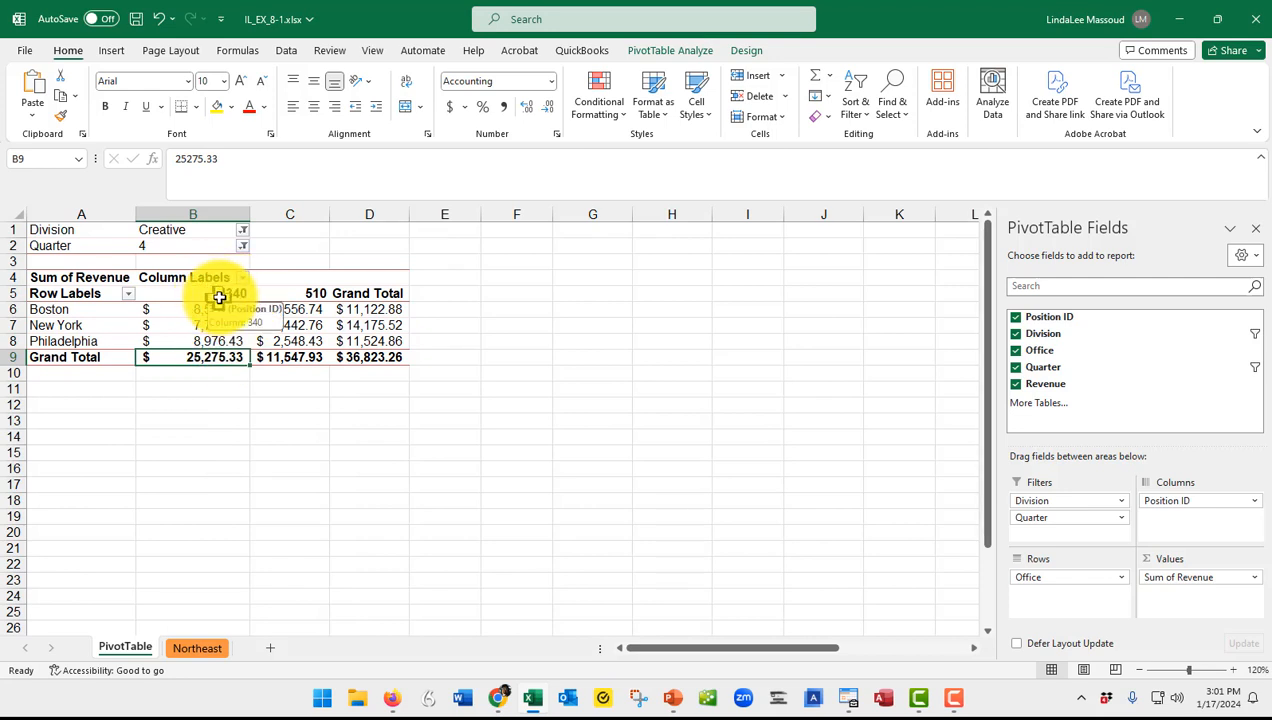
{"action": "mouse_move", "coordinate": [219, 297]}
{"action": "left_mouse_down"}
{"action": "mouse_move", "coordinate": [210, 287]}
{"action": "mouse_move", "coordinate": [318, 287]}
{"action": "mouse_move", "coordinate": [236, 286]}
{"action": "mouse_move", "coordinate": [269, 294]}
{"action": "mouse_move", "coordinate": [196, 266]}
{"action": "mouse_move", "coordinate": [218, 318]}
{"action": "mouse_move", "coordinate": [314, 296]}
{"action": "left_mouse_up"}
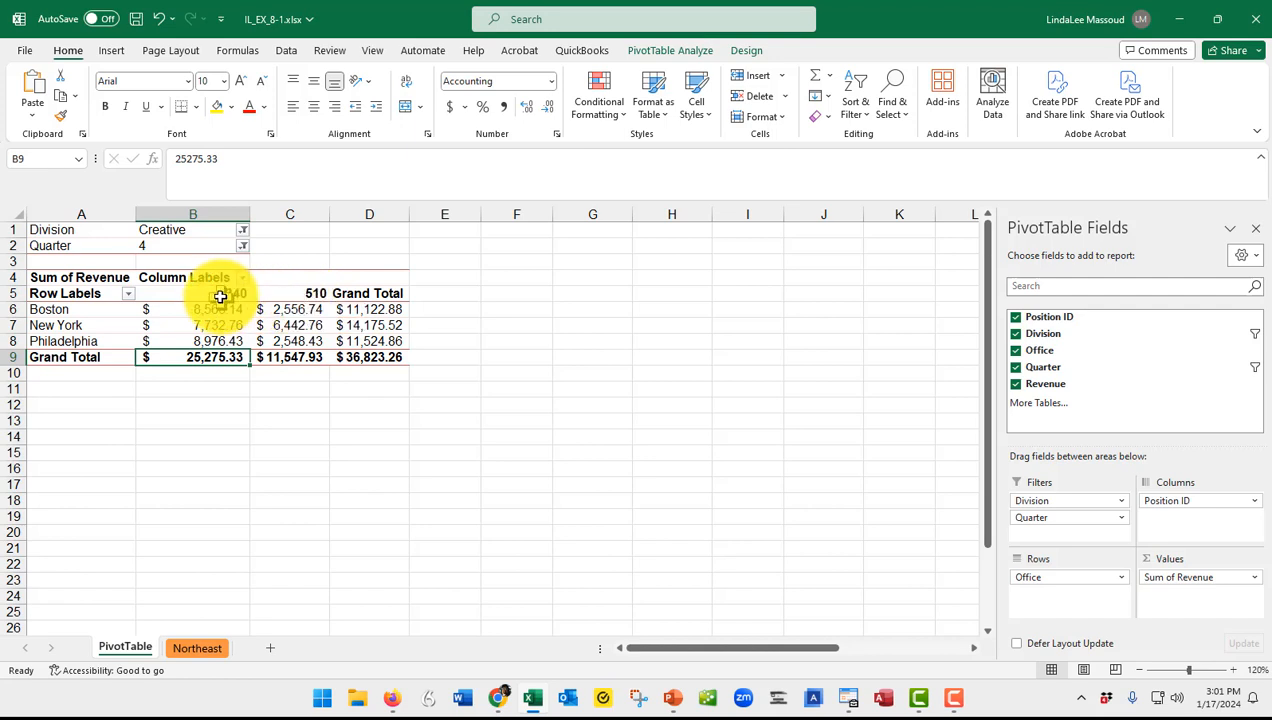
Reset the Quarter report filter and the Division report filter to (All)
{"action": "left_click", "coordinate": [242, 246]}
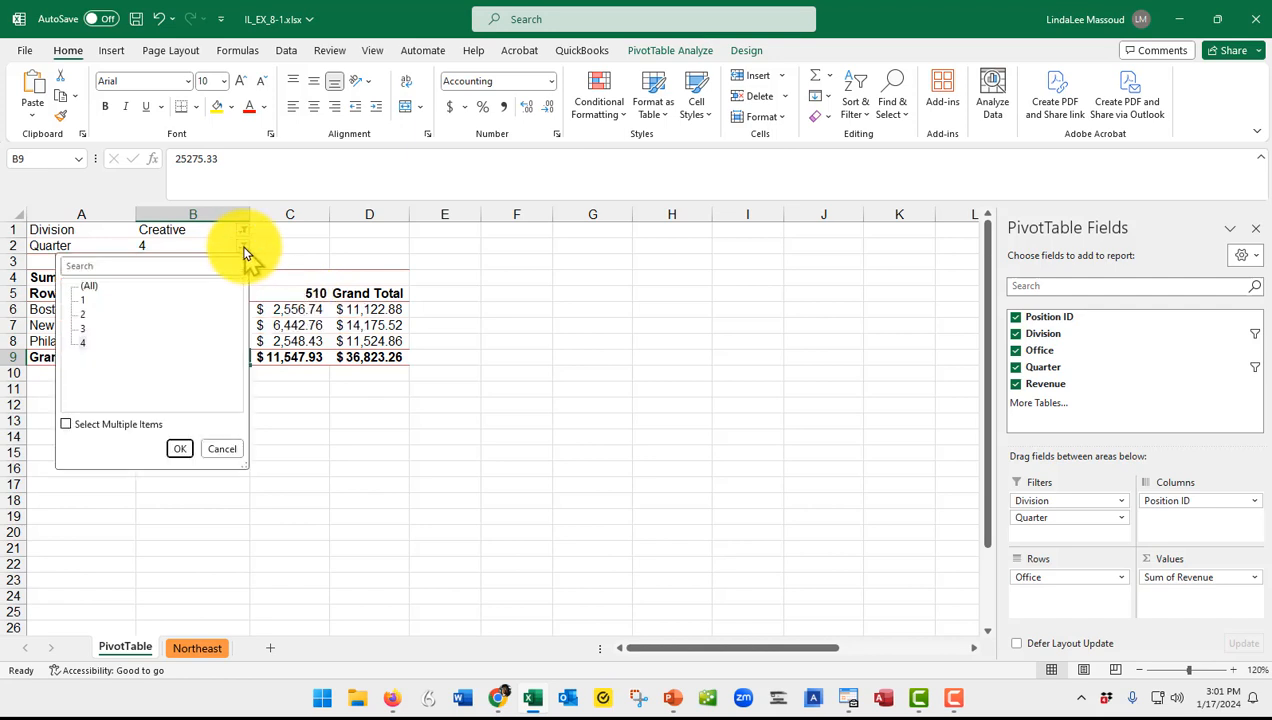
{"action": "left_click", "coordinate": [88, 290]}
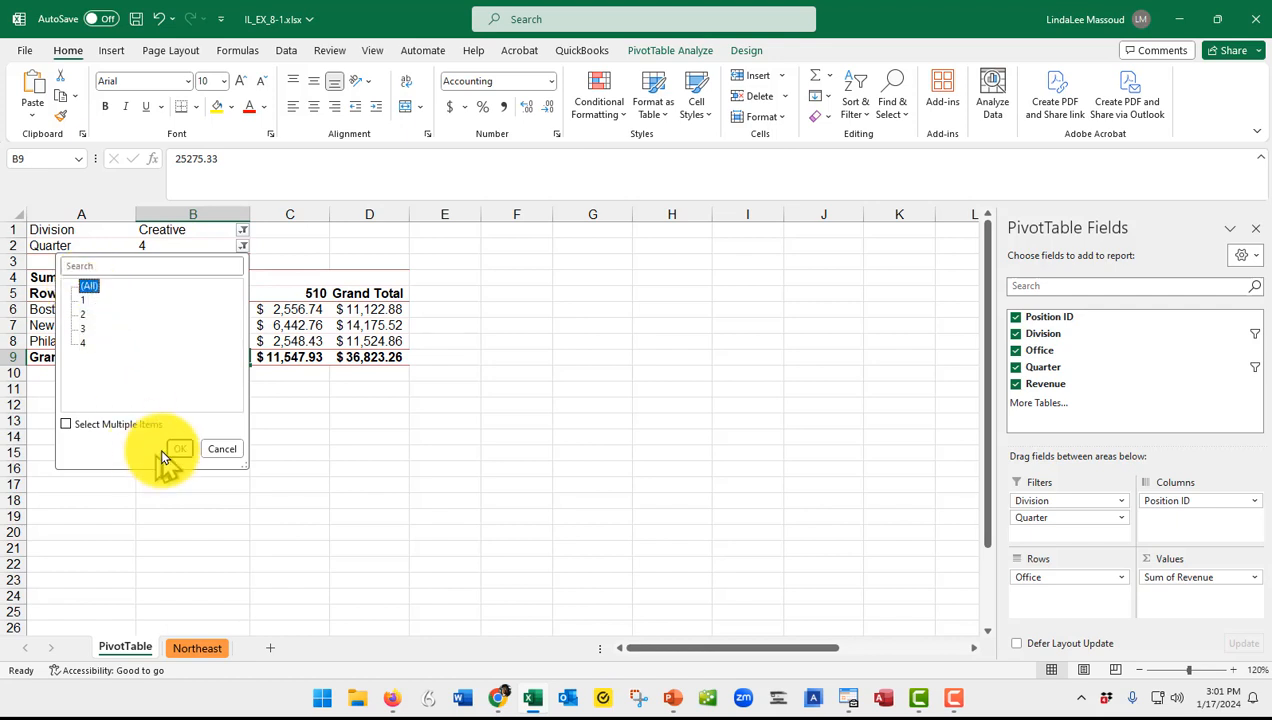
{"action": "left_click", "coordinate": [178, 449]}
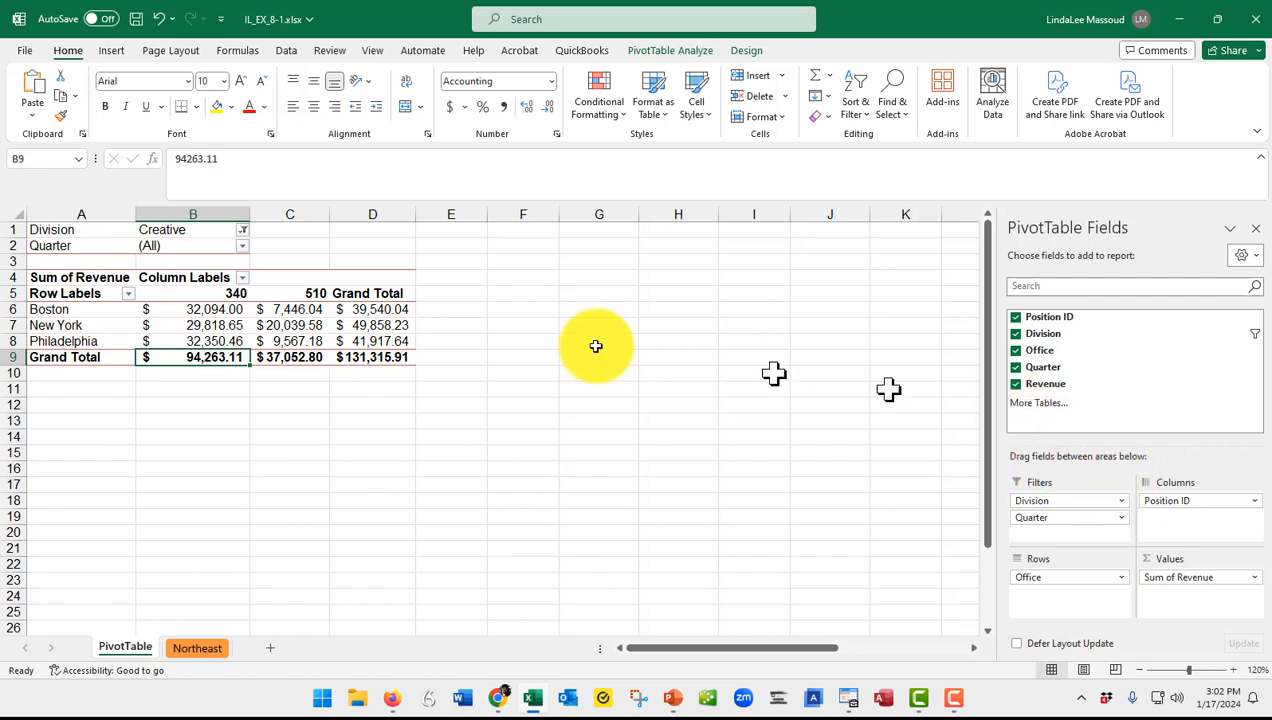
{"action": "left_click", "coordinate": [243, 231]}
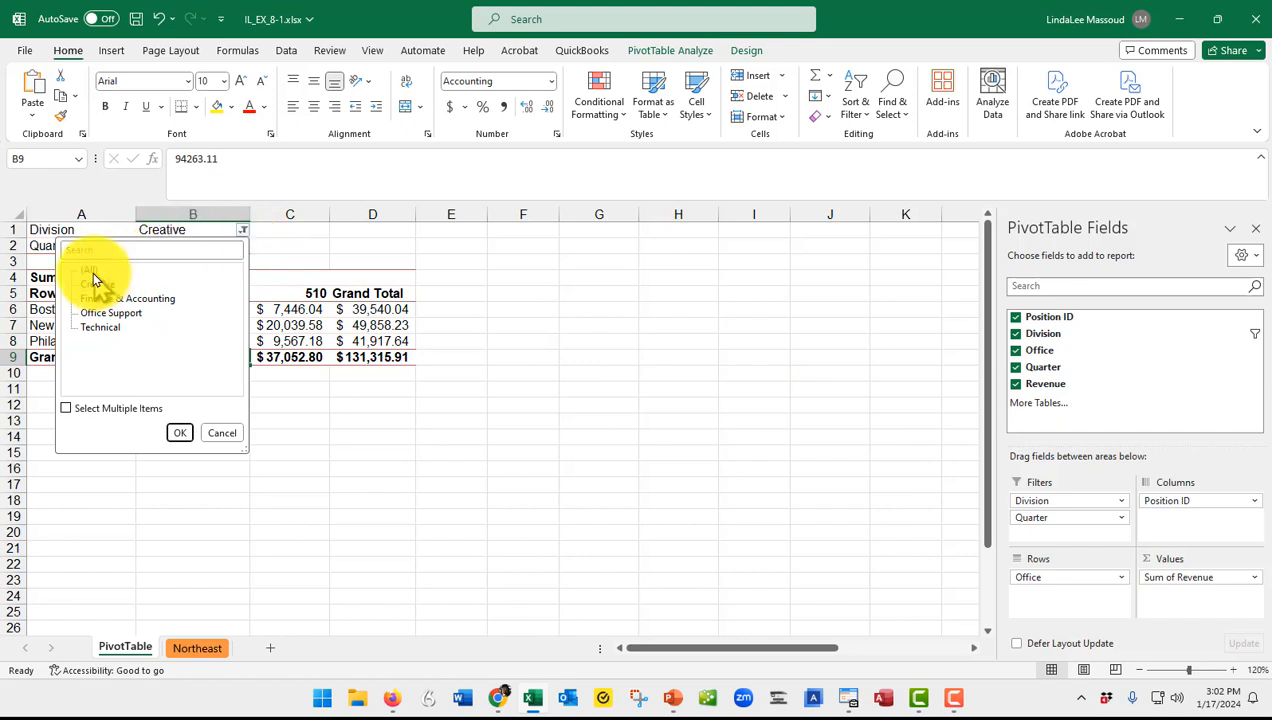
{"action": "left_click", "coordinate": [182, 437]}
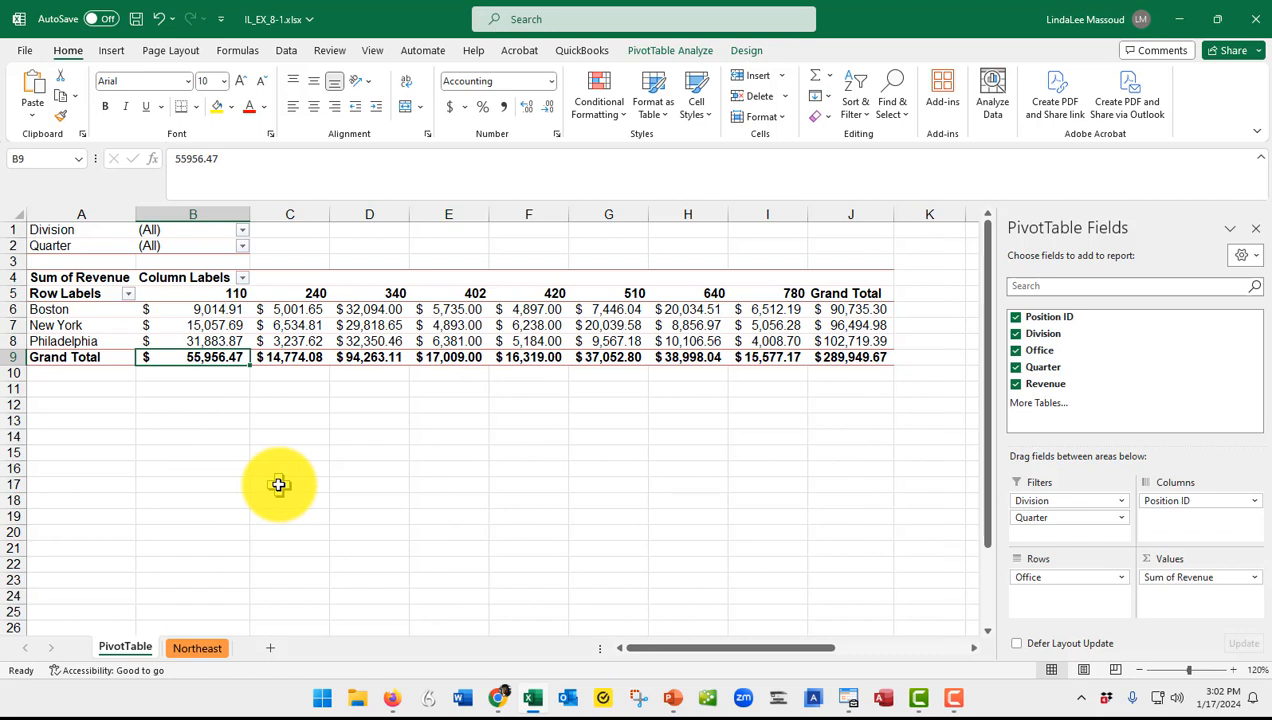
Change the PivotTable sheet's print orientation to Landscape, saving the workbook both before and after the change
{"action": "key", "text": "ctrl+s"}
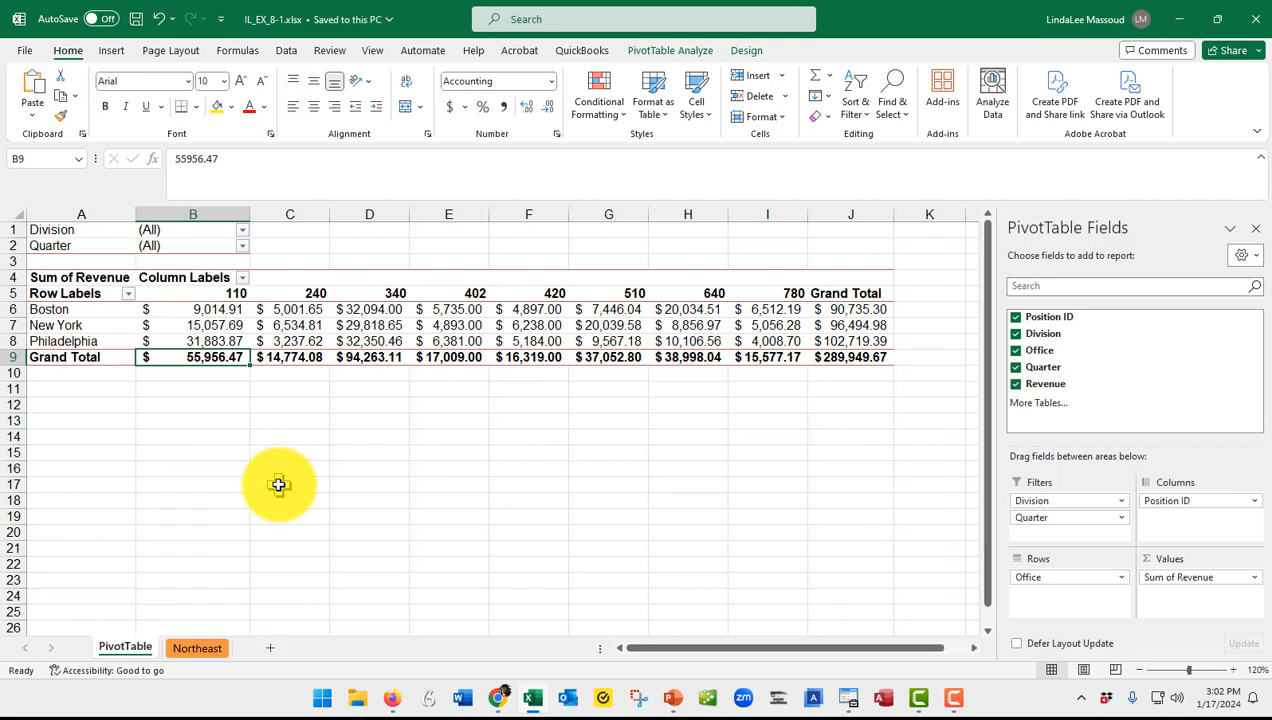
{"action": "key", "text": "ctrl+p"}
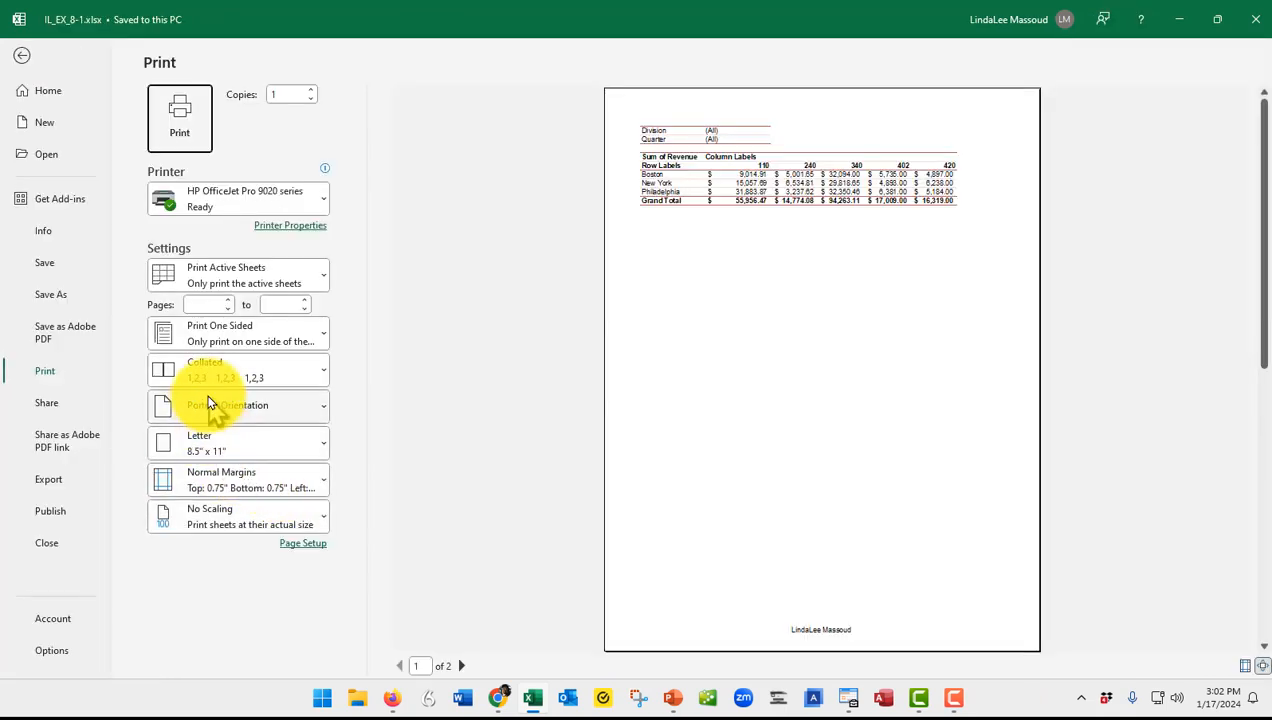
{"action": "left_click", "coordinate": [240, 408]}
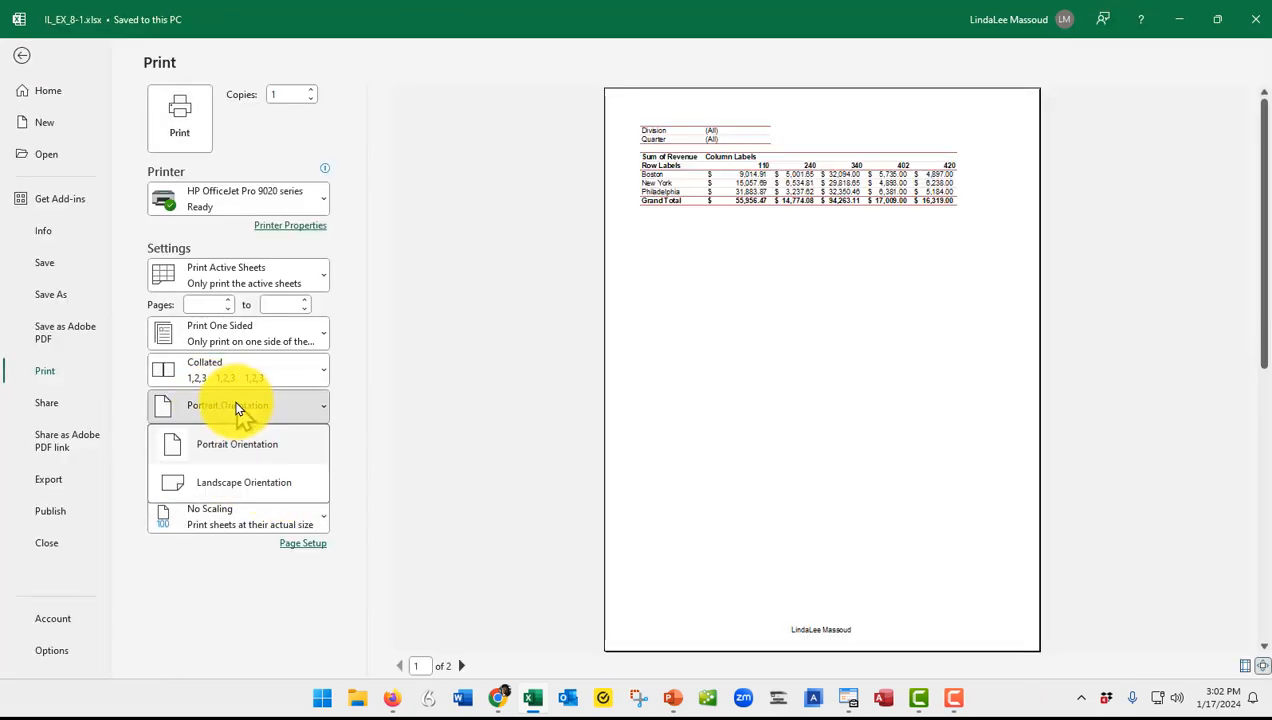
{"action": "left_click", "coordinate": [230, 487]}
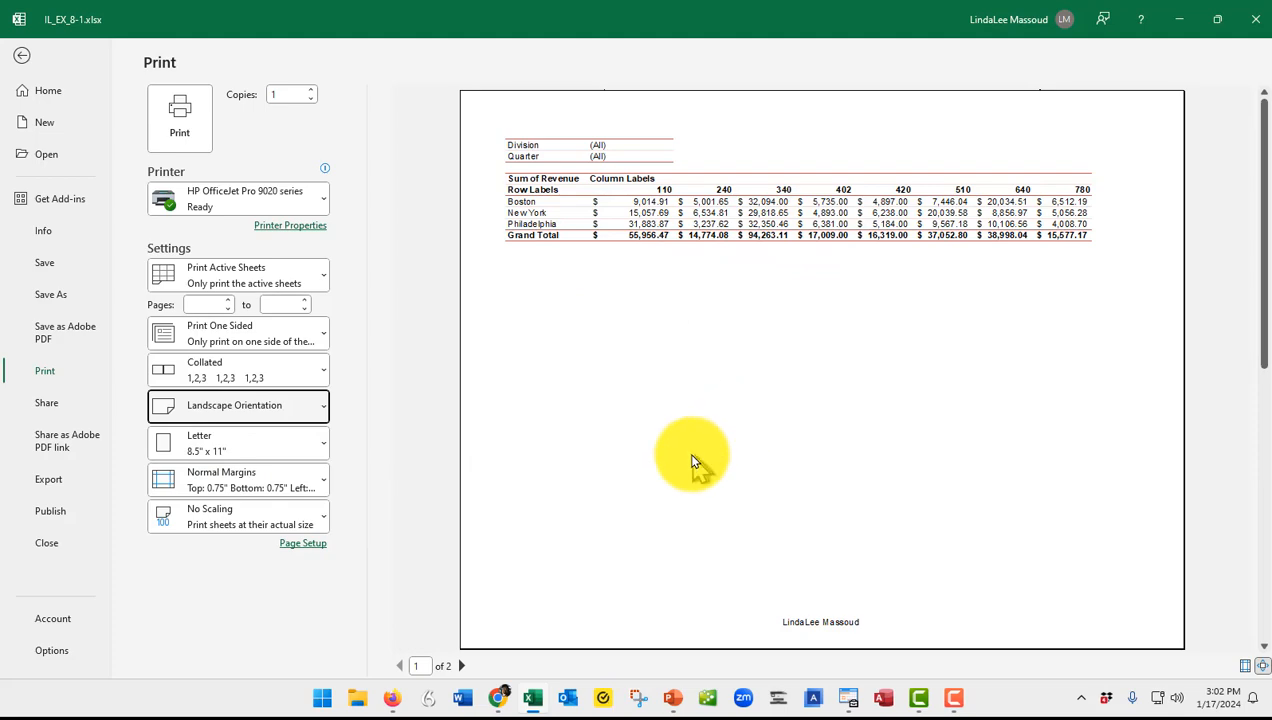
{"action": "key", "text": "Escape"}
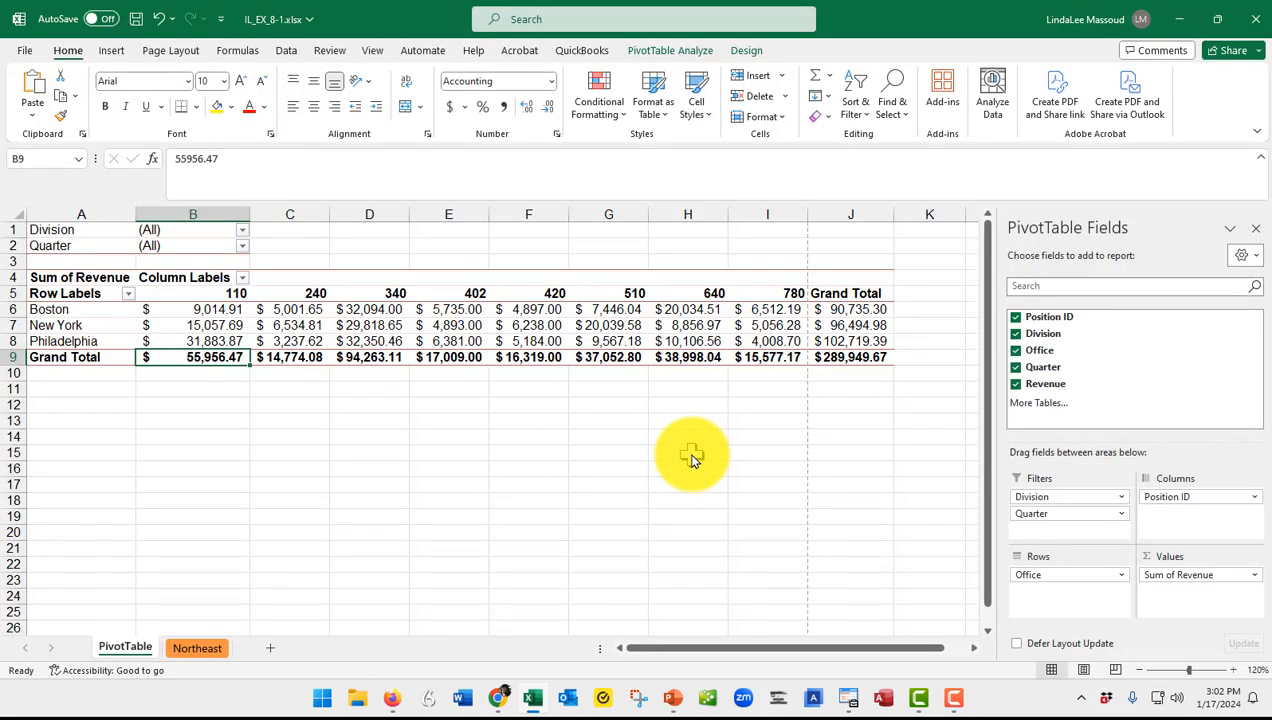
{"action": "key", "text": "alt+f"}
{"action": "key", "text": "s"}
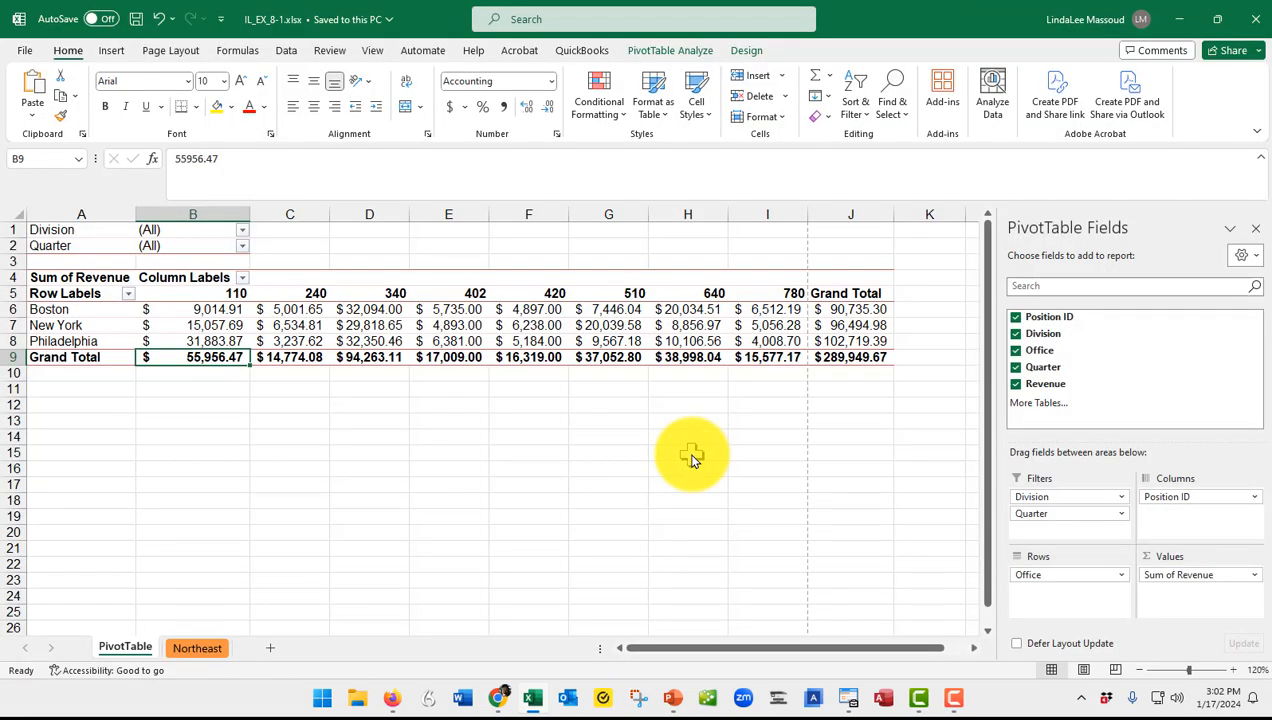